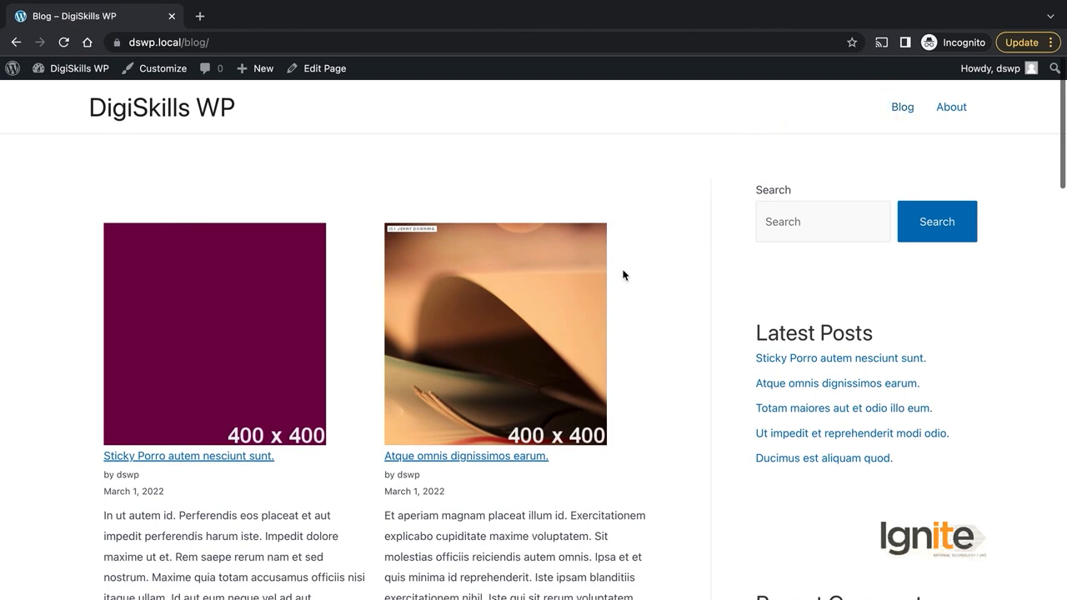
pyautogui.scroll(-5, 623, 275)
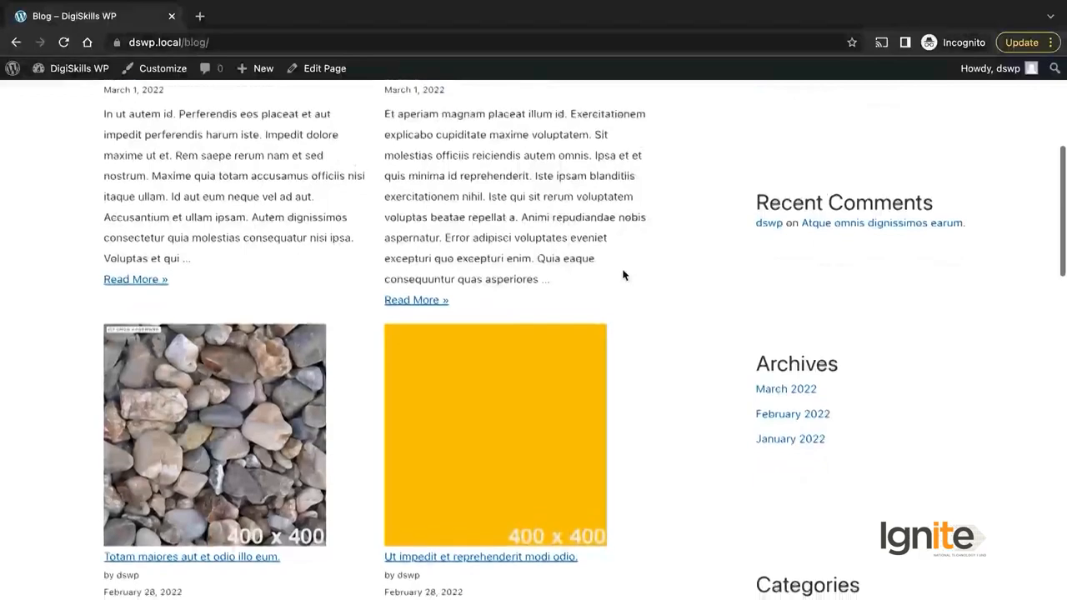
pyautogui.scroll(-6, 623, 275)
pyautogui.scroll(-5, 623, 275)
pyautogui.scroll(9, 622, 270)
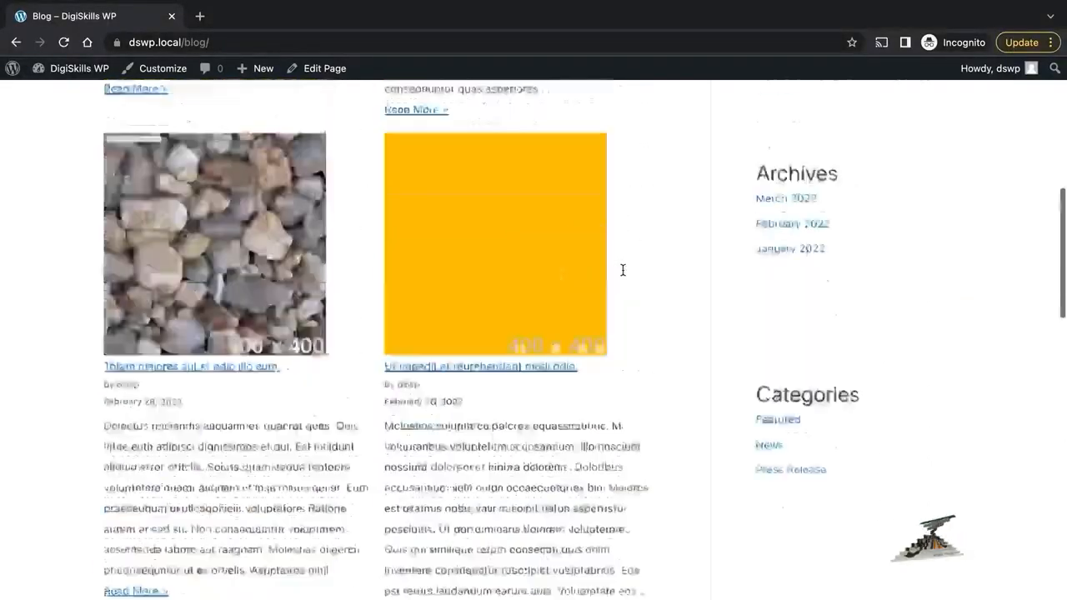
pyautogui.scroll(7, 622, 270)
pyautogui.scroll(-1, 612, 383)
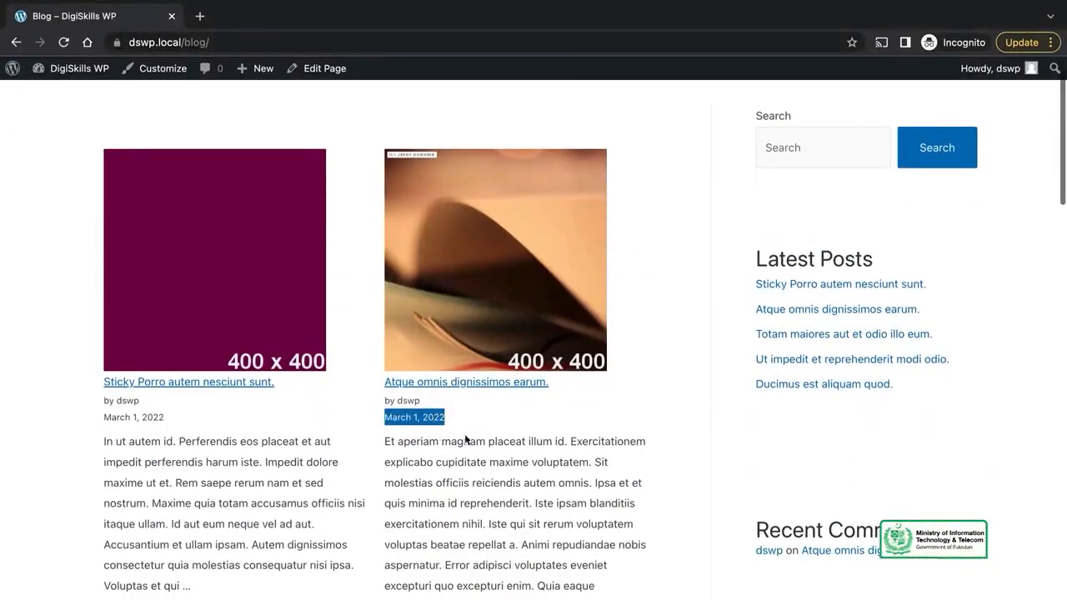
pyautogui.scroll(-8, 530, 470)
pyautogui.scroll(-12, 530, 470)
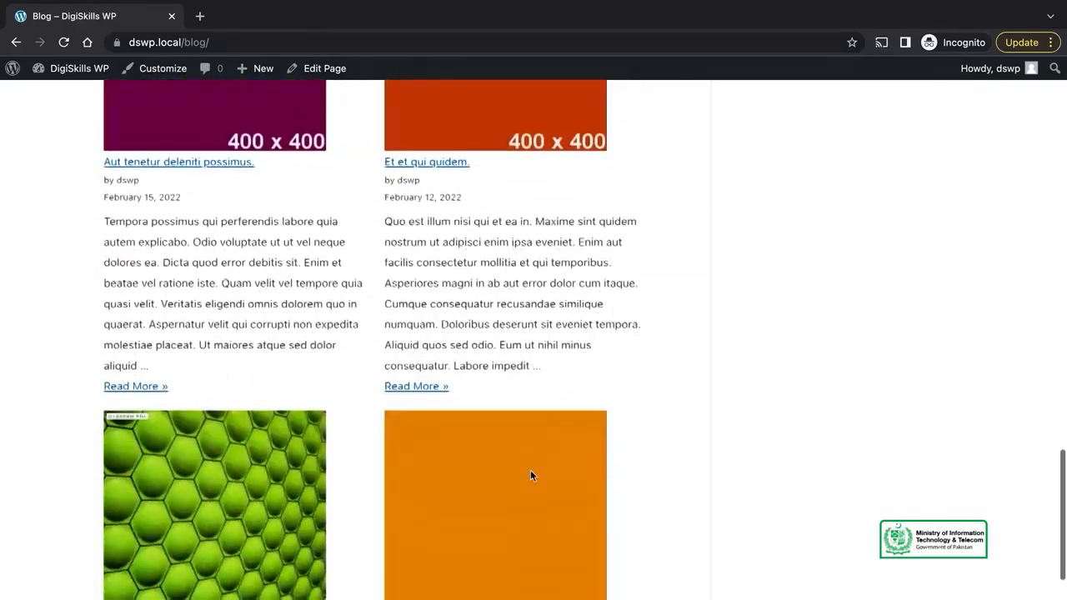
pyautogui.scroll(20, 530, 475)
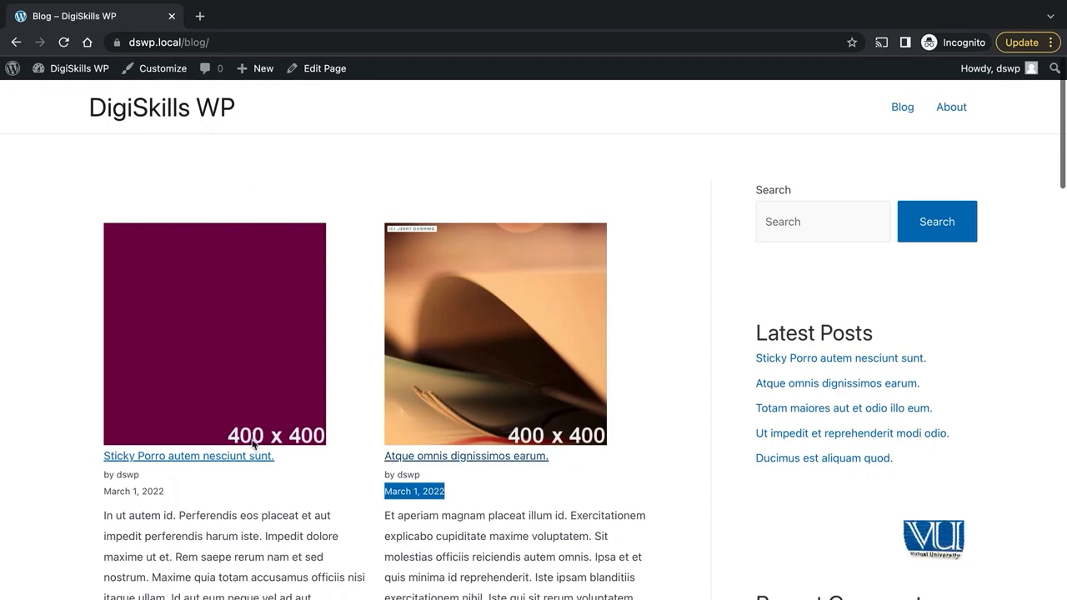
pyautogui.scroll(-20, 452, 361)
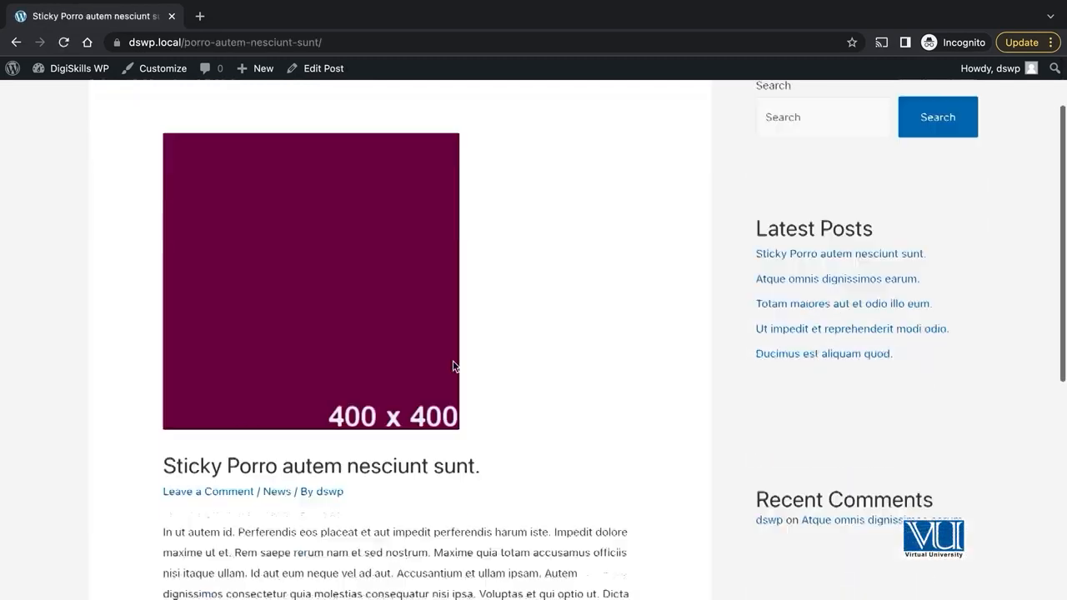
pyautogui.scroll(20, 452, 361)
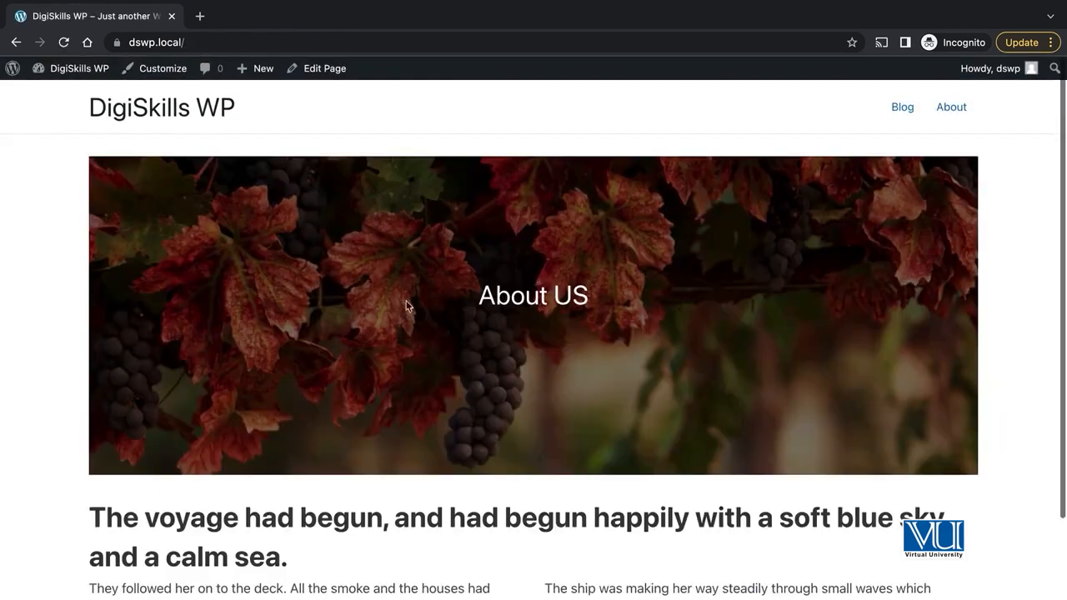
pyautogui.click(901, 108)
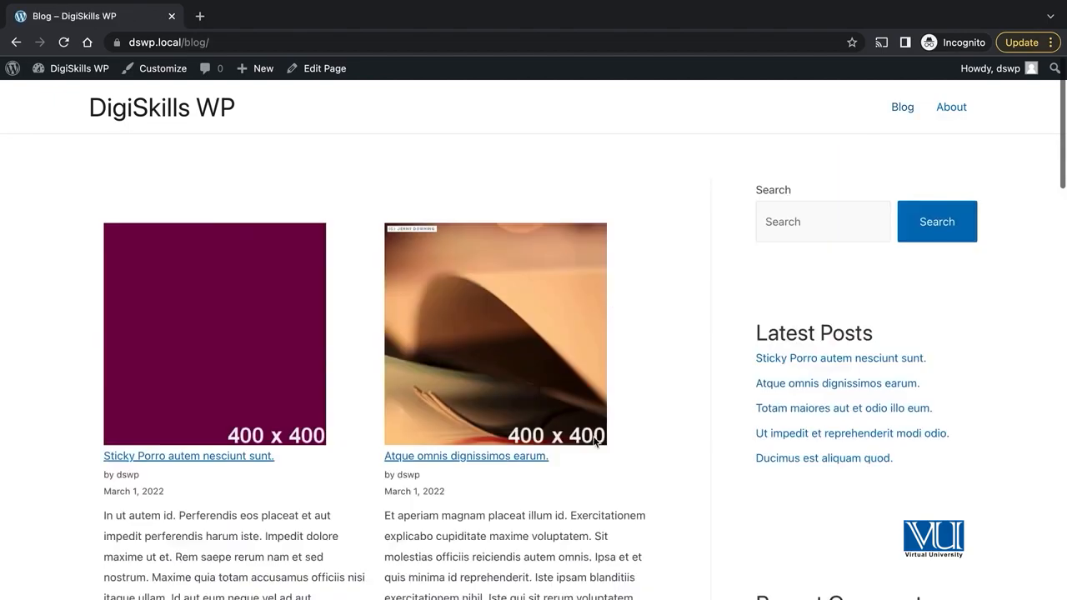
pyautogui.scroll(-2, 595, 442)
pyautogui.scroll(-7, 440, 367)
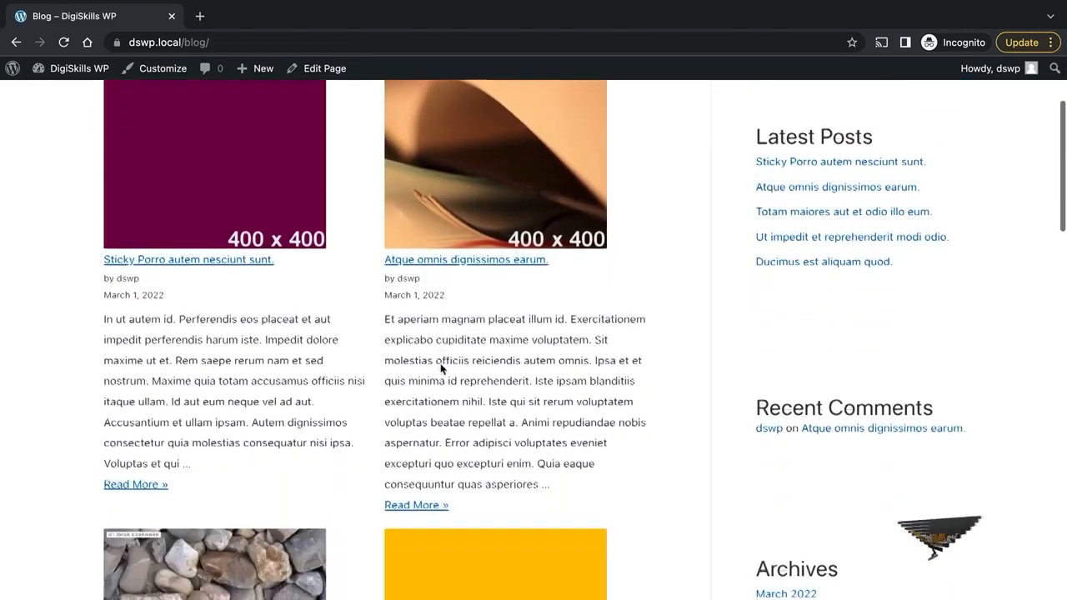
pyautogui.scroll(-4, 440, 366)
pyautogui.scroll(12, 440, 367)
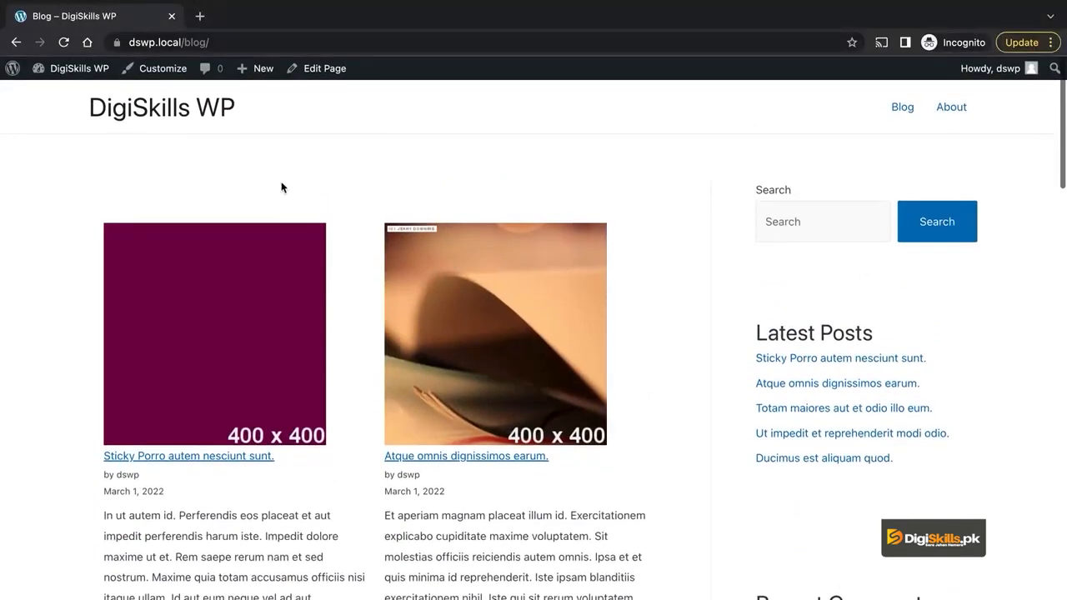
# Step: Load dswp.local/wp-admin/ and bring up the admin Posts list of 20 published posts
pyautogui.click(222, 42)
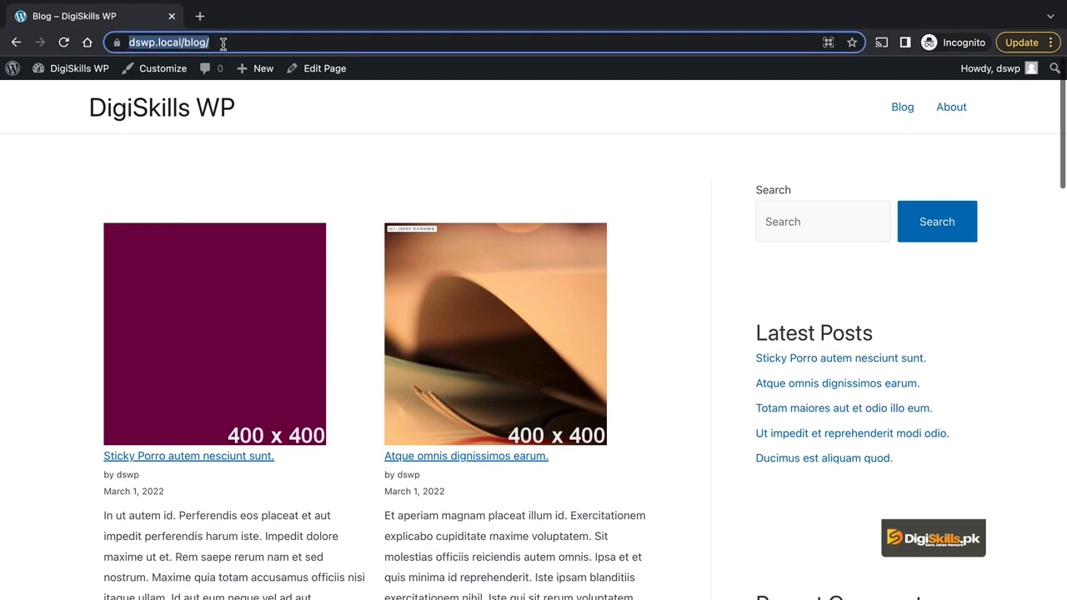
pyautogui.write('w')
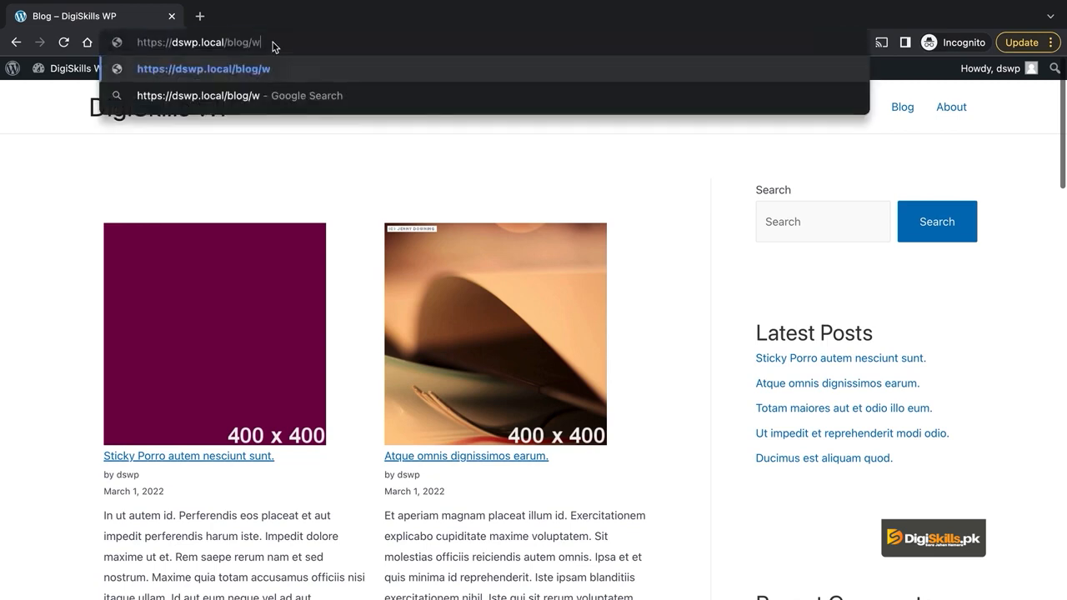
pyautogui.press('BackSpace')
pyautogui.press('BackSpace')
pyautogui.press('BackSpace')
pyautogui.press('BackSpace')
pyautogui.press('BackSpace')
pyautogui.press('BackSpace')
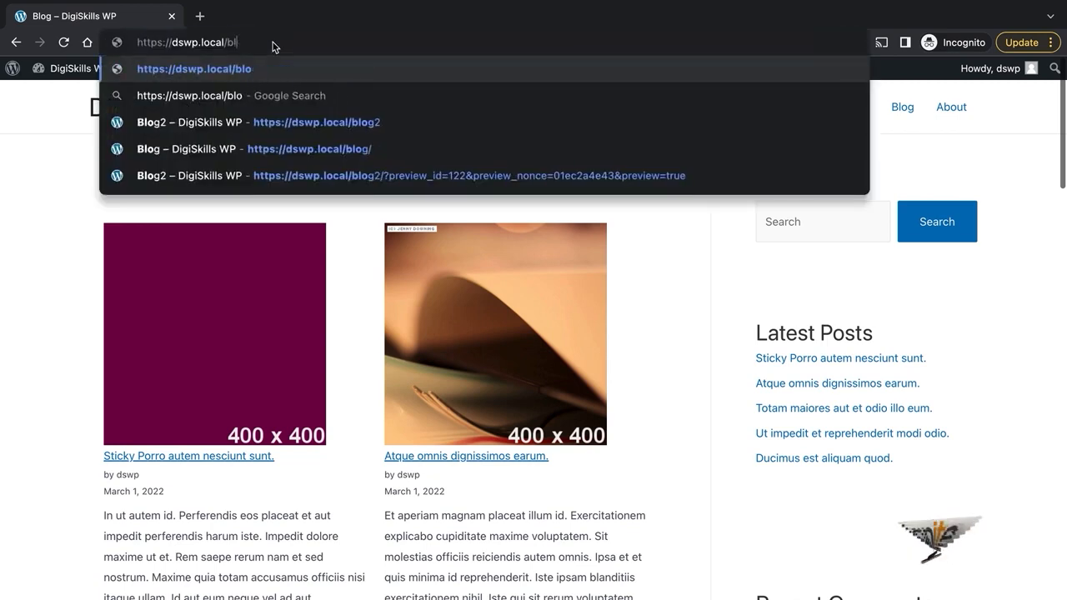
pyautogui.write('w')
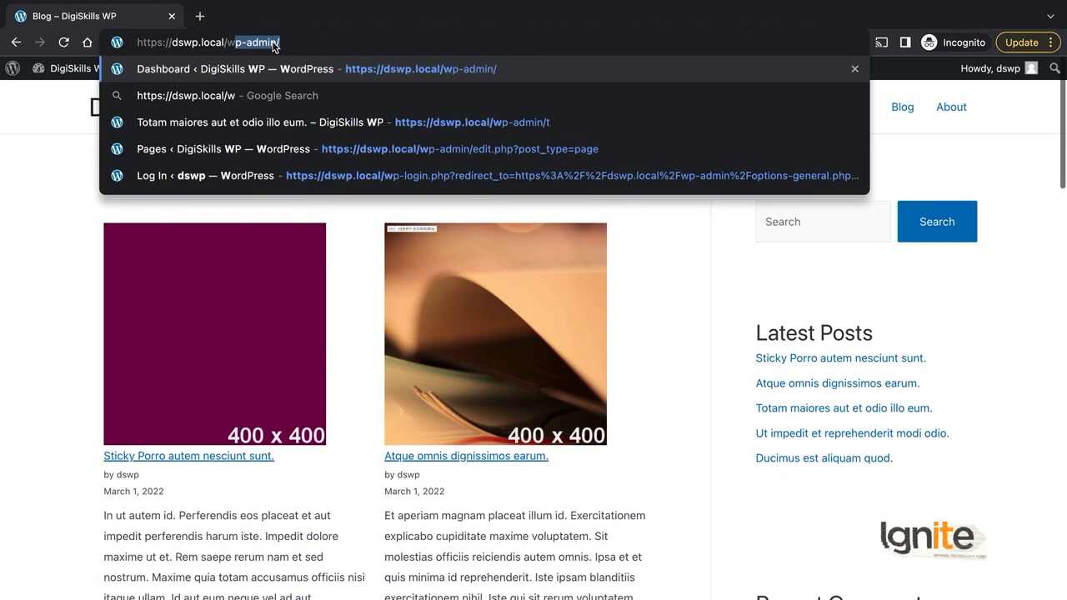
pyautogui.write('p-')
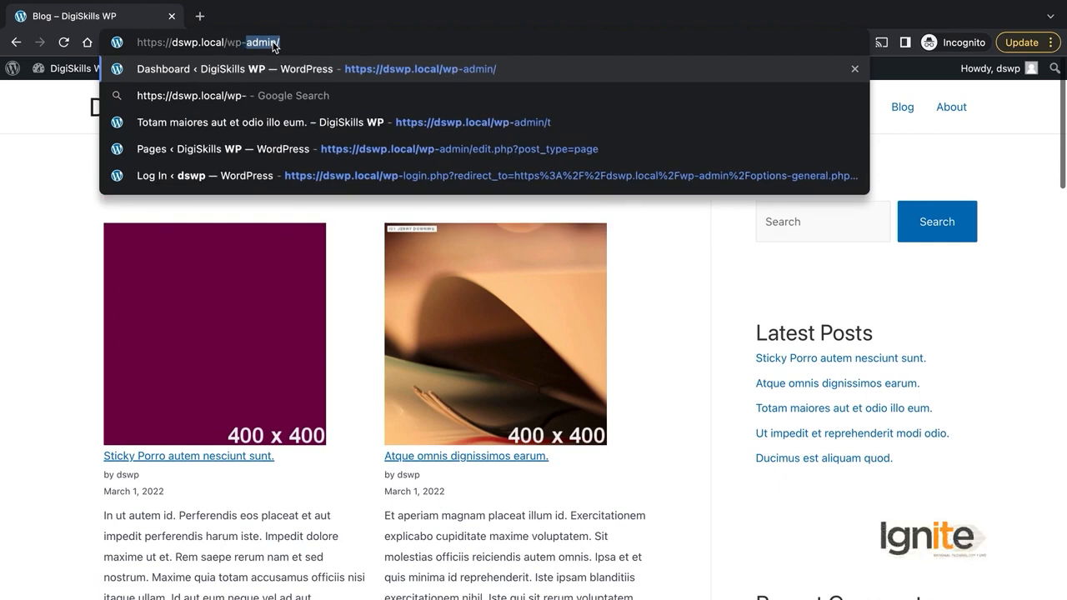
pyautogui.press('Return')
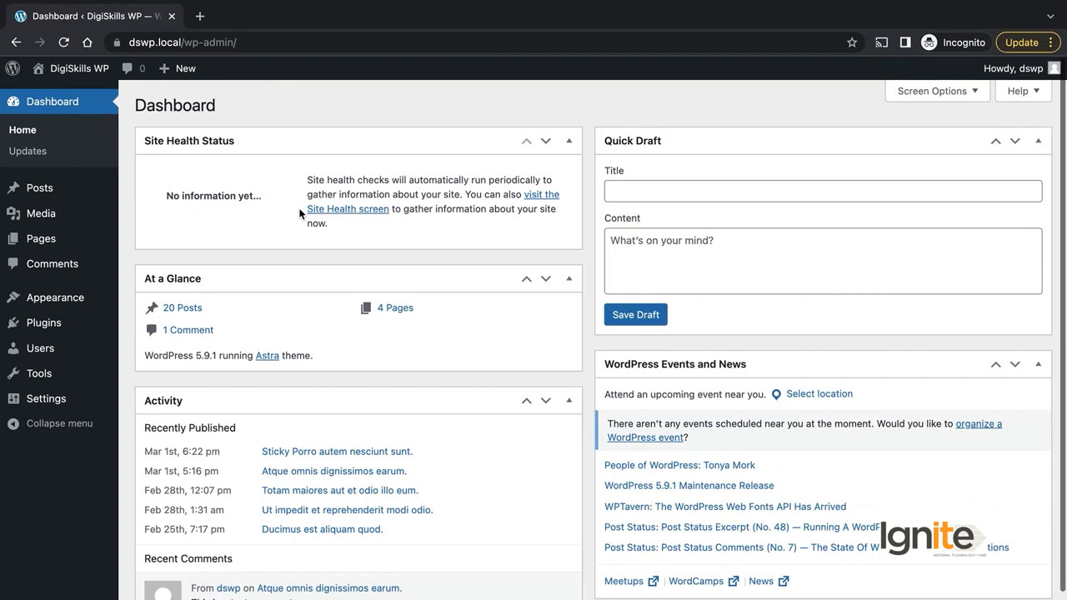
pyautogui.moveTo(81, 190)
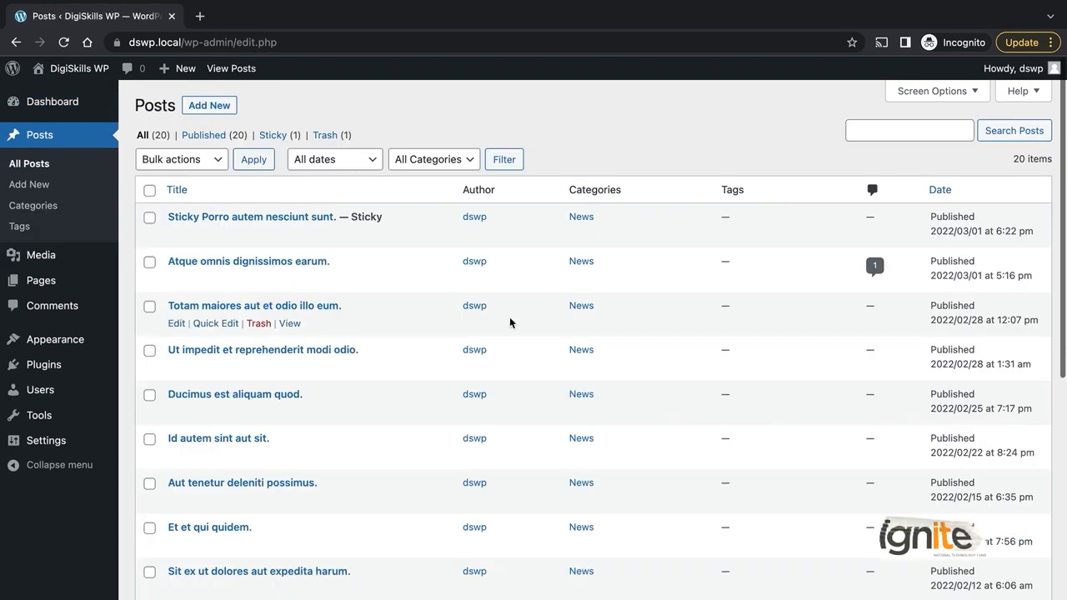
pyautogui.scroll(-10, 509, 318)
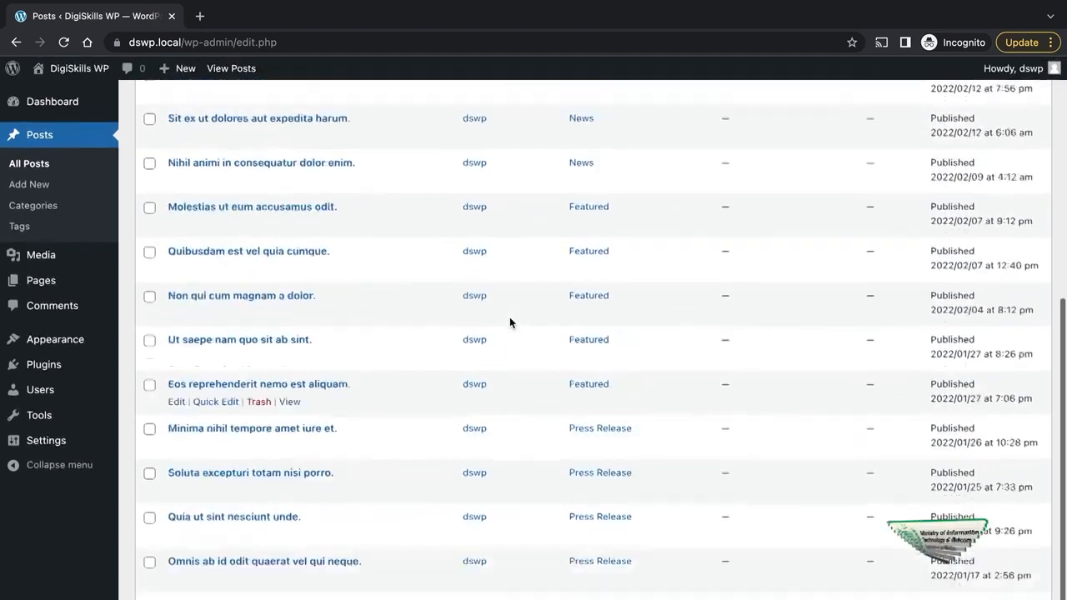
pyautogui.scroll(10, 509, 321)
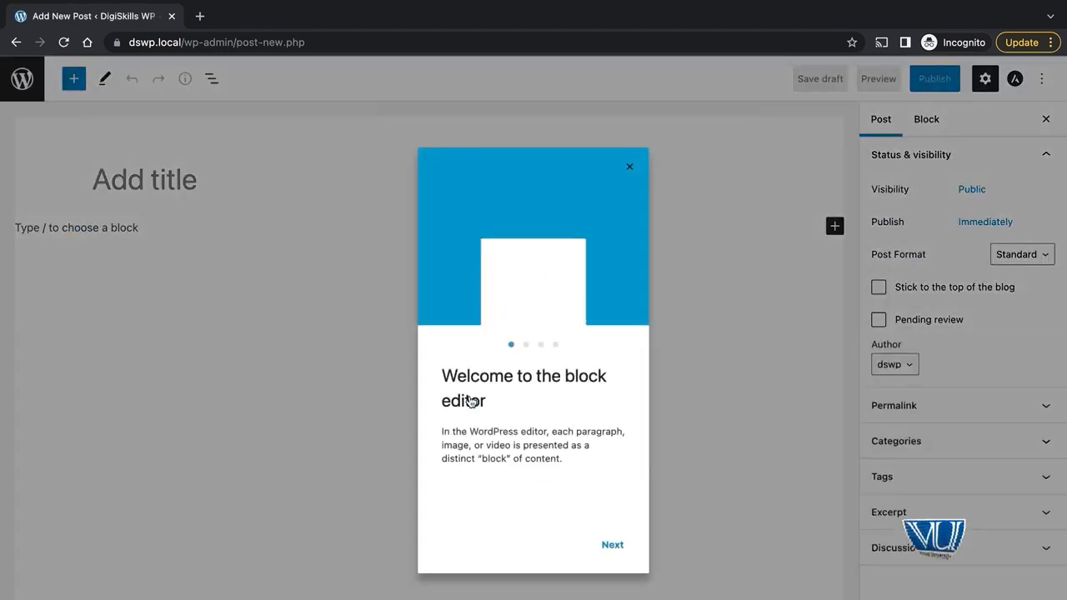
# Step: Dismiss the welcome guide, title the post 'Latest Post' and add the paragraph 'This test paragraph'
pyautogui.click(629, 166)
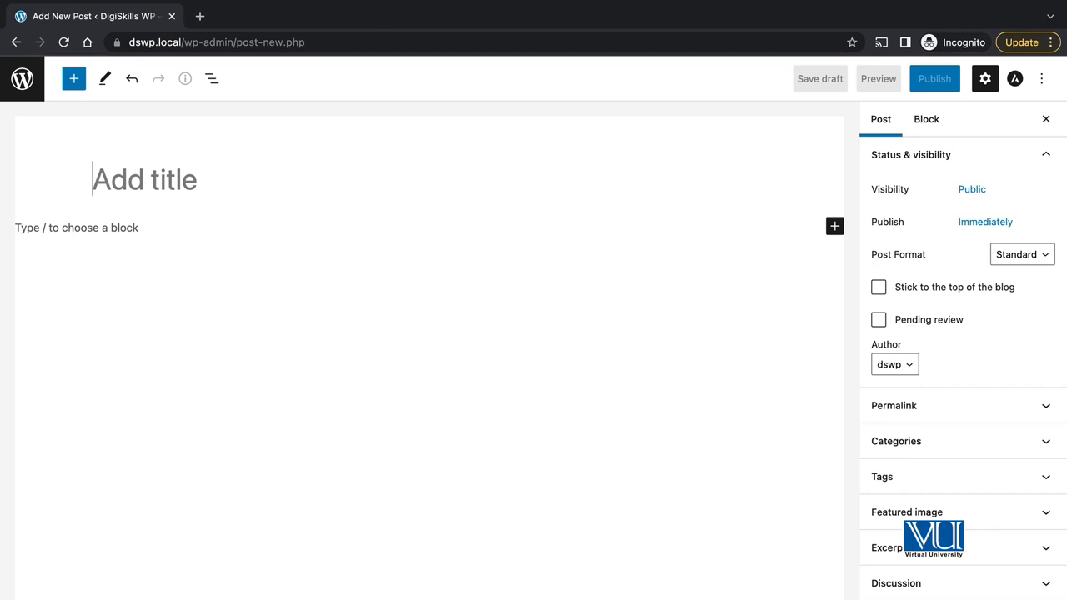
pyautogui.write('Latest Post')
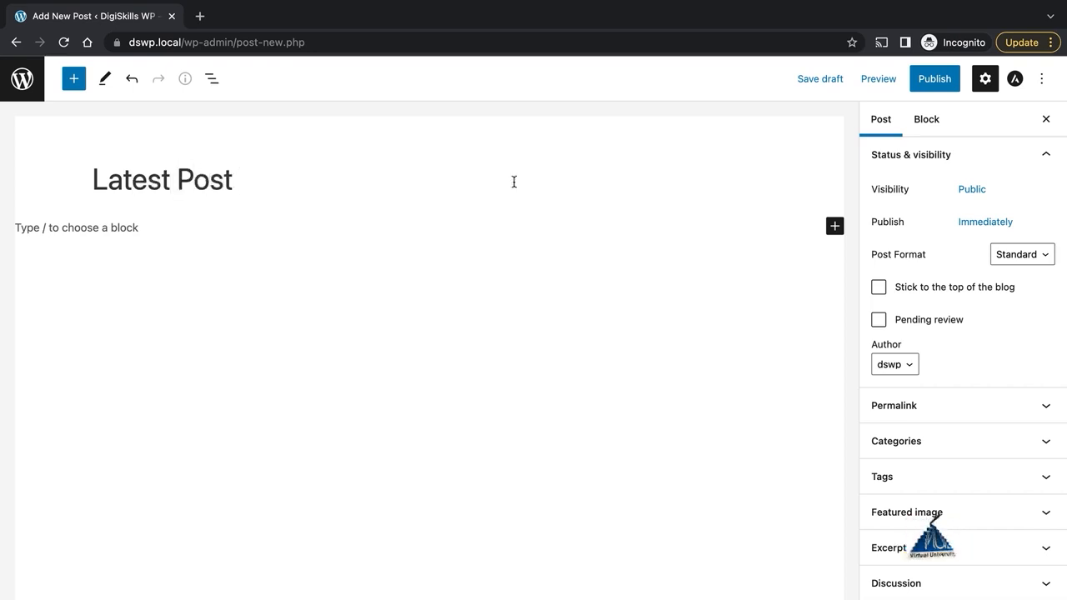
pyautogui.click(835, 227)
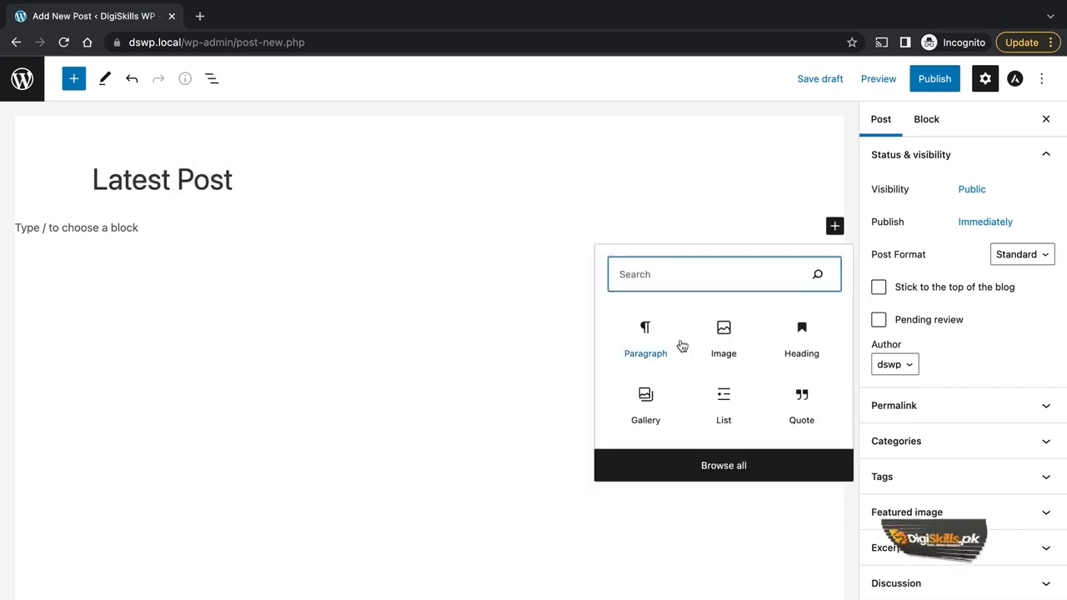
pyautogui.click(651, 214)
pyautogui.click(833, 227)
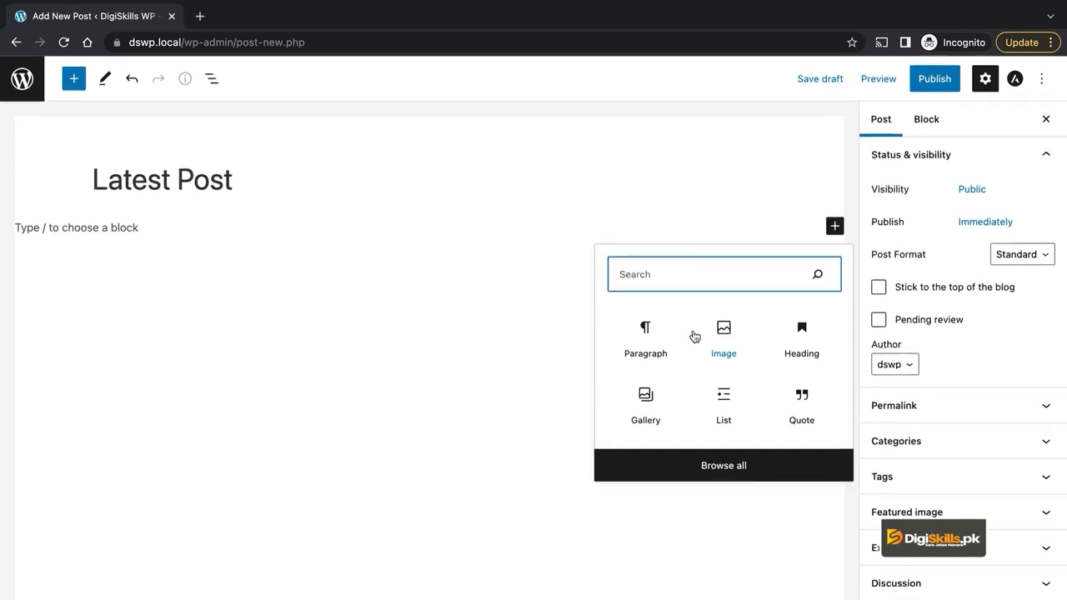
pyautogui.click(644, 334)
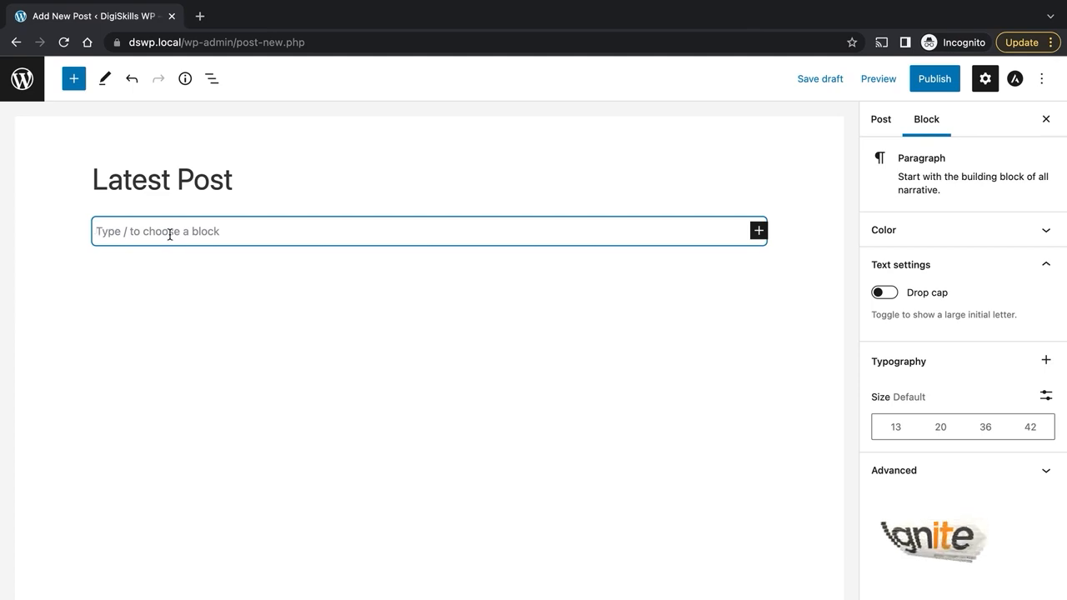
pyautogui.write('This test paragraph')
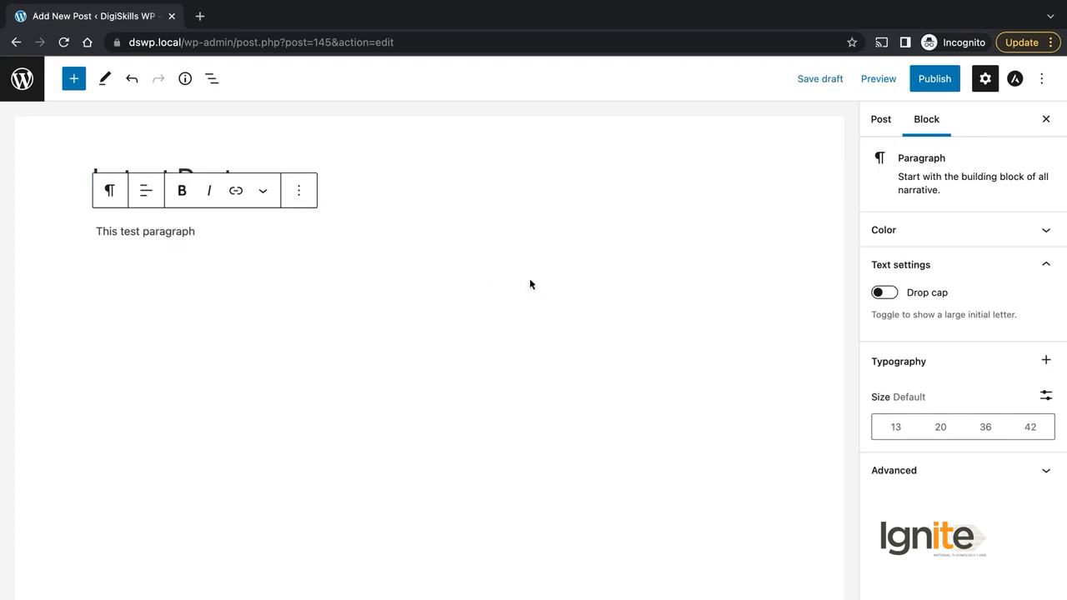
# Step: Insert an Image block with the green header PNG, then publish the post
pyautogui.click(74, 78)
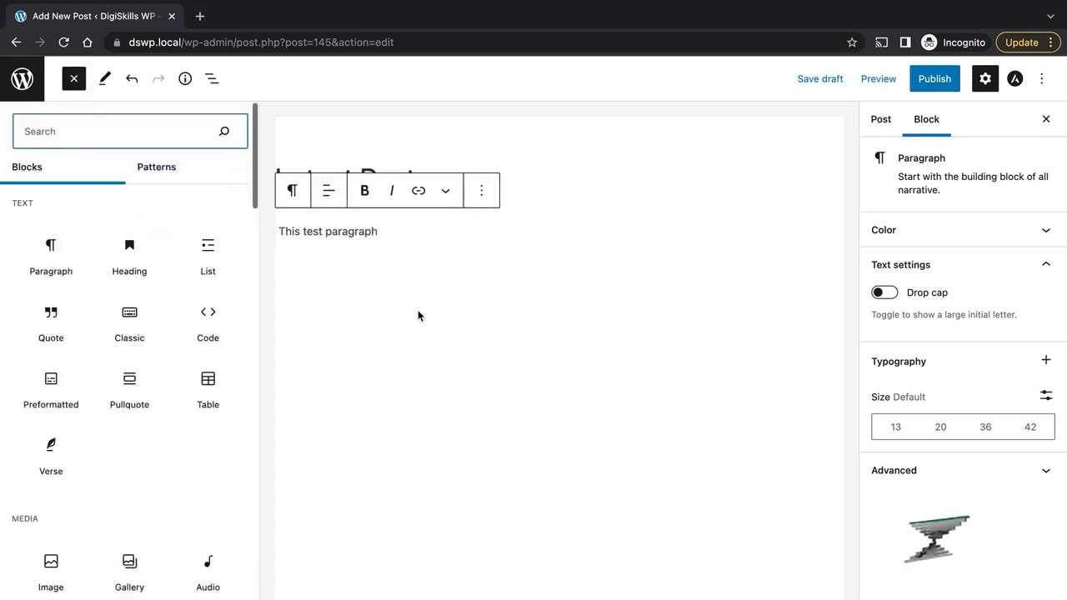
pyautogui.moveTo(155, 274)
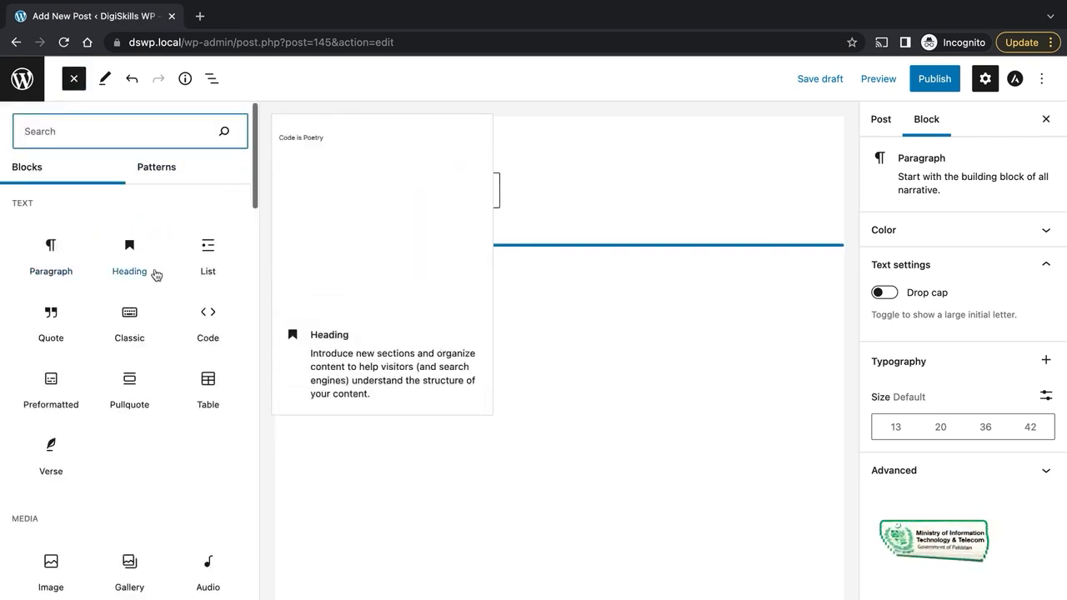
pyautogui.write('ima')
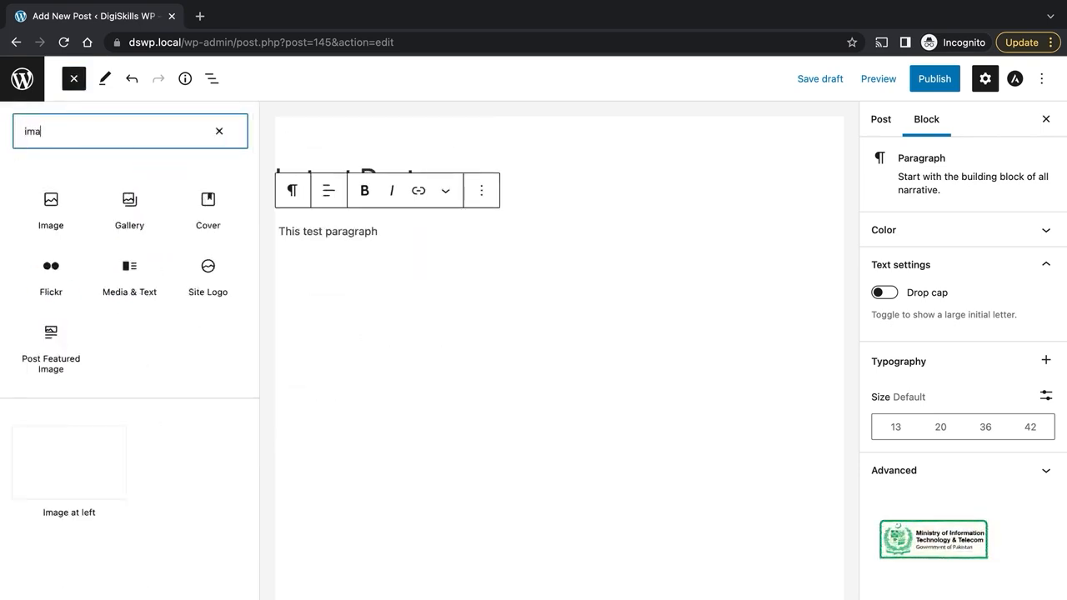
pyautogui.click(52, 215)
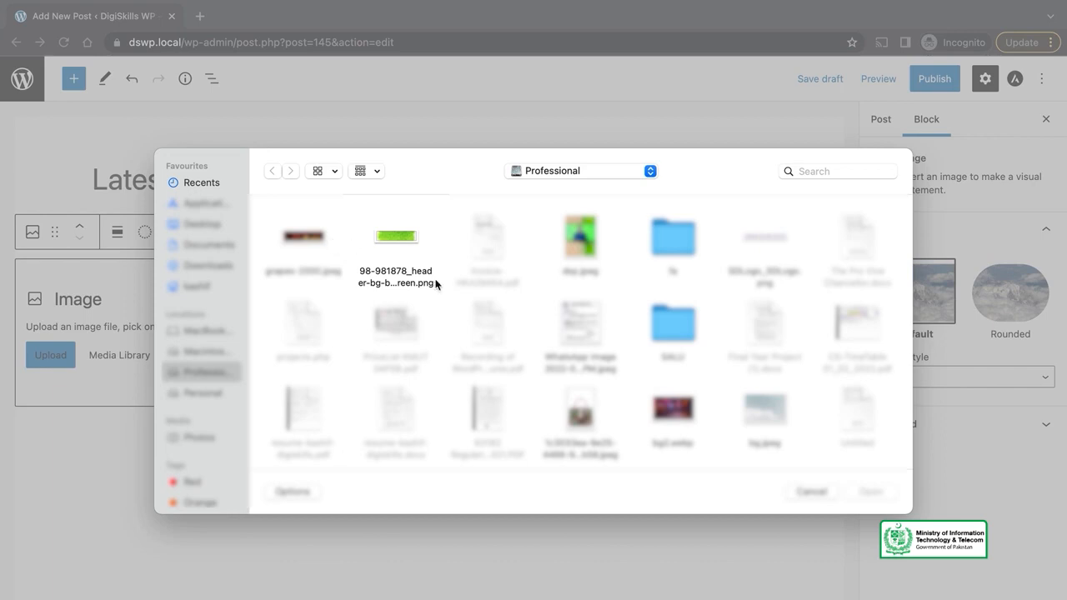
pyautogui.doubleClick(378, 233)
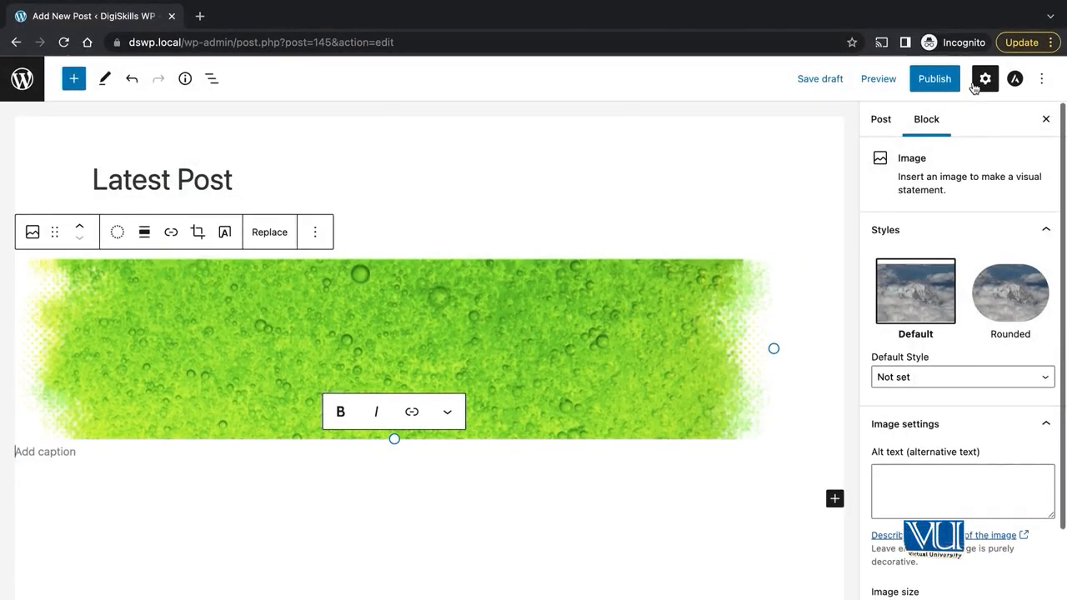
pyautogui.click(940, 77)
pyautogui.click(940, 78)
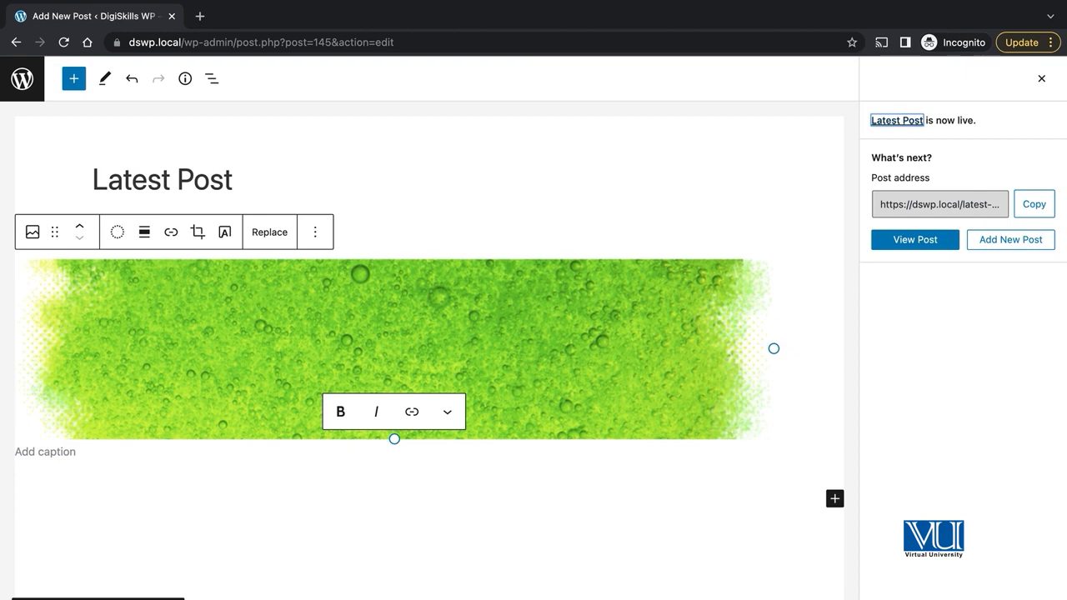
pyautogui.click(265, 17)
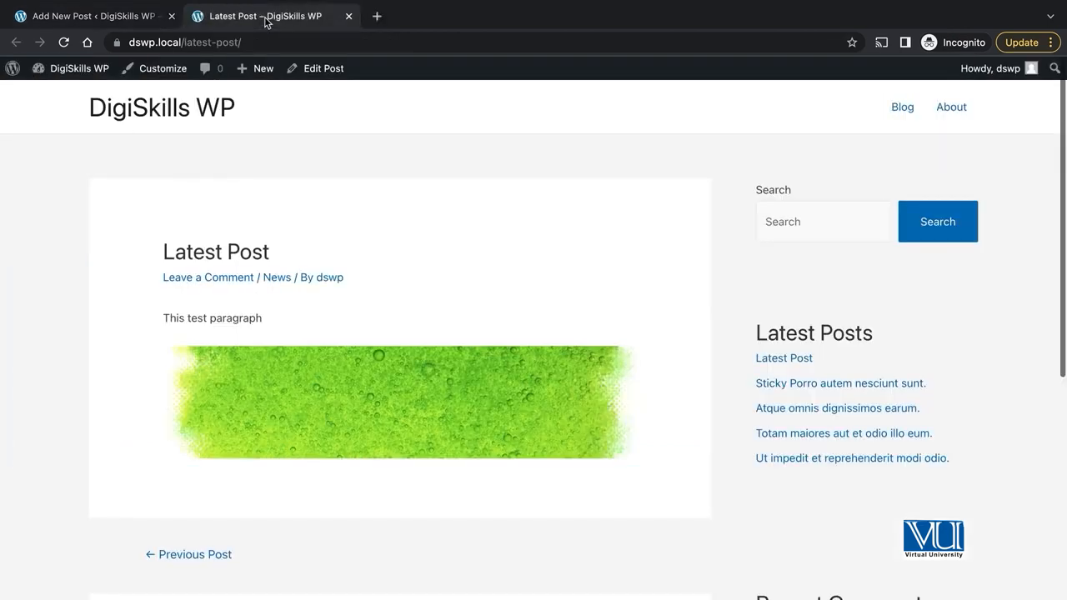
pyautogui.click(173, 102)
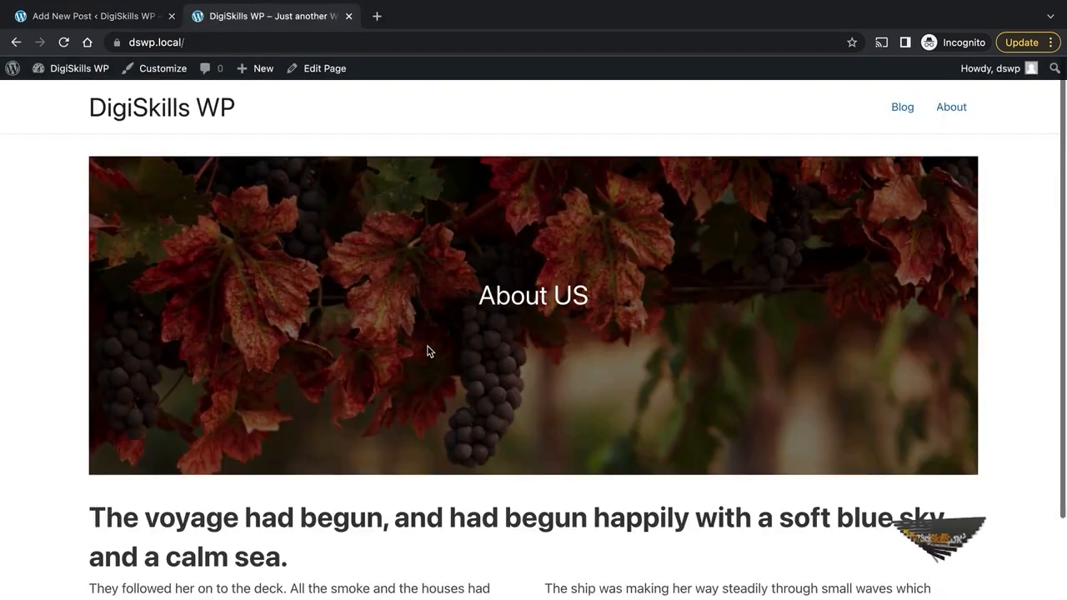
pyautogui.scroll(-1, 514, 280)
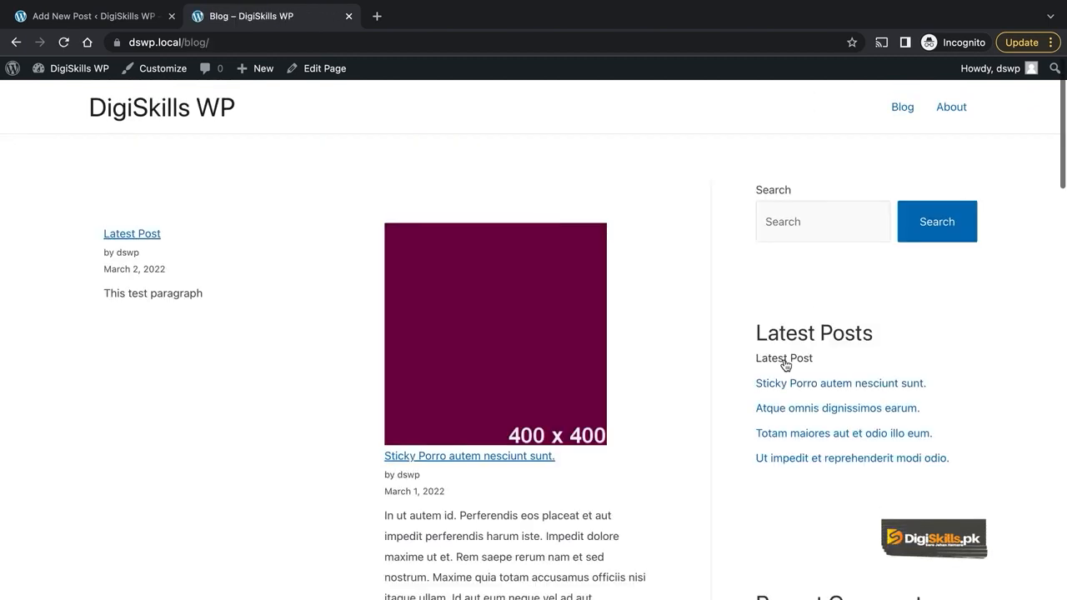
pyautogui.scroll(-1, 785, 333)
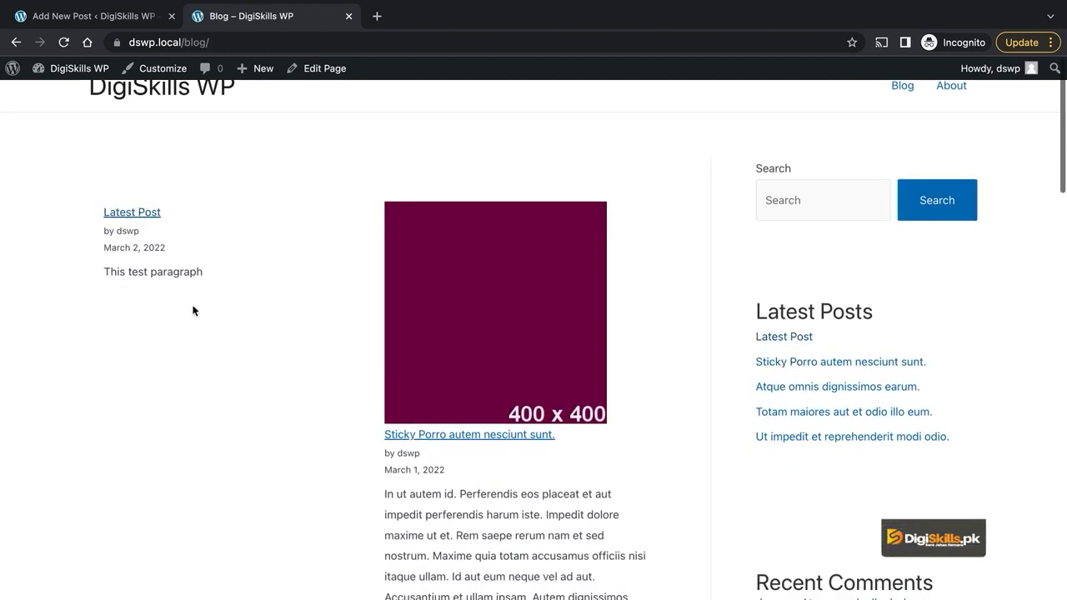
pyautogui.scroll(1, 193, 308)
pyautogui.scroll(-3, 193, 308)
pyautogui.scroll(3, 547, 340)
pyautogui.scroll(-2, 549, 340)
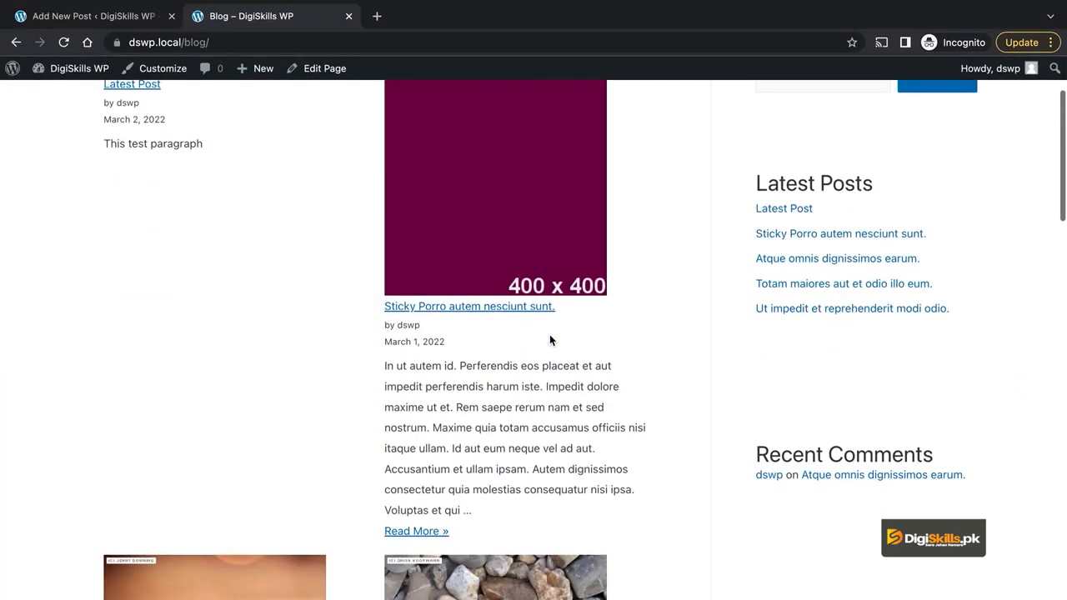
pyautogui.scroll(1, 463, 222)
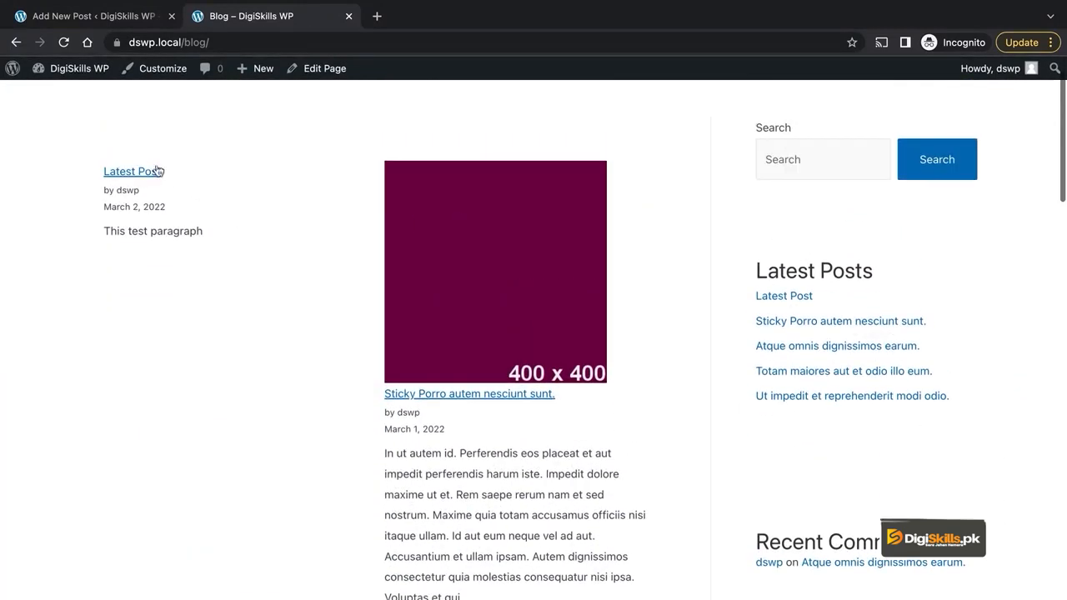
pyautogui.scroll(-2, 348, 323)
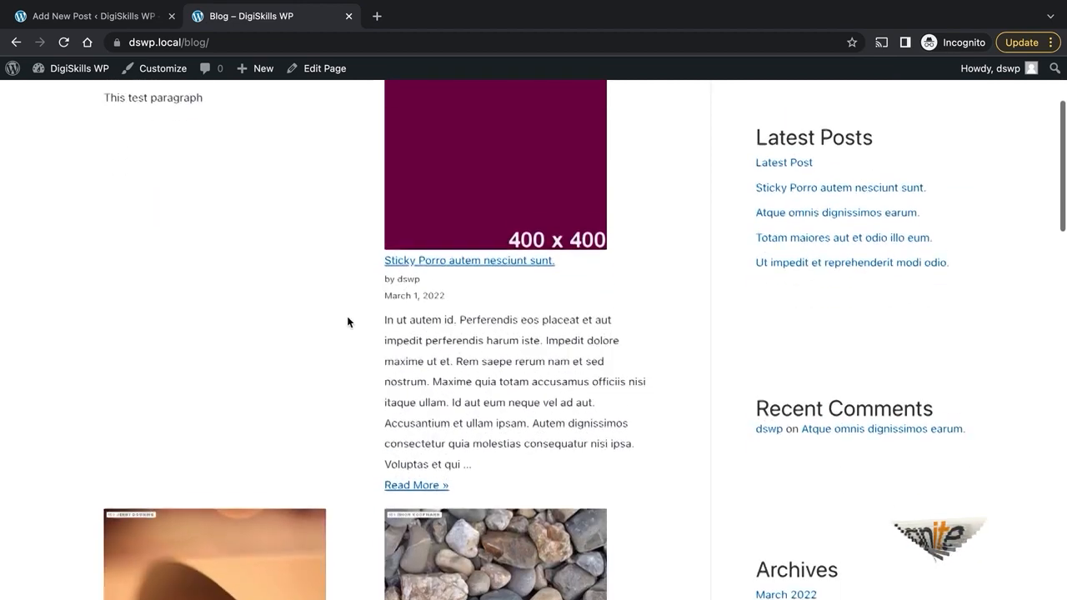
pyautogui.scroll(2, 347, 322)
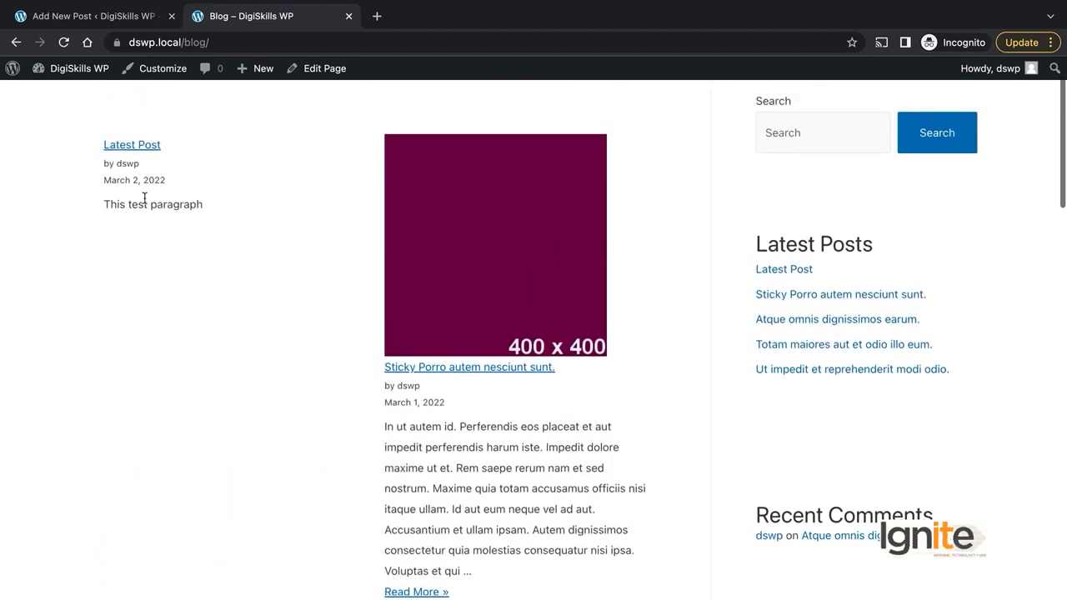
pyautogui.scroll(1, 314, 227)
pyautogui.click(111, 12)
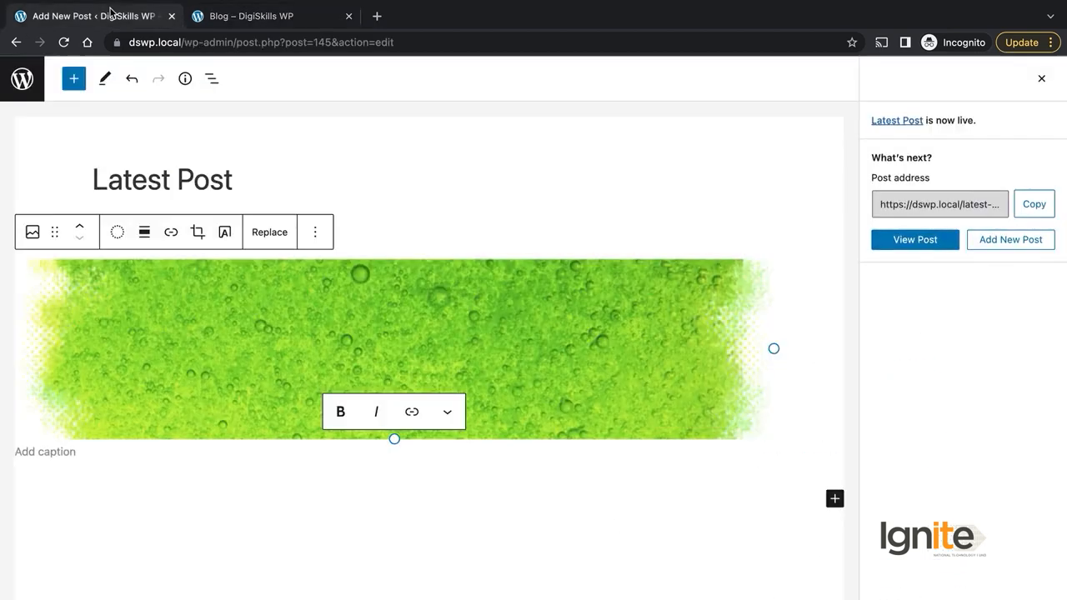
# Step: Open Featured image in the Post sidebar and select thumb-2.jpg from the Media Library
pyautogui.click(1040, 78)
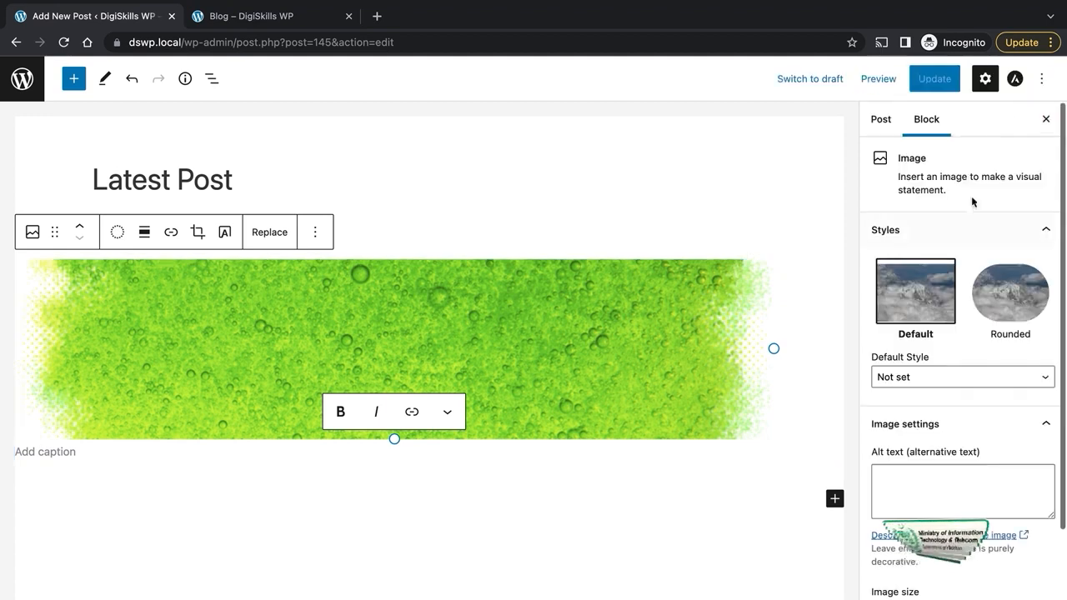
pyautogui.click(876, 119)
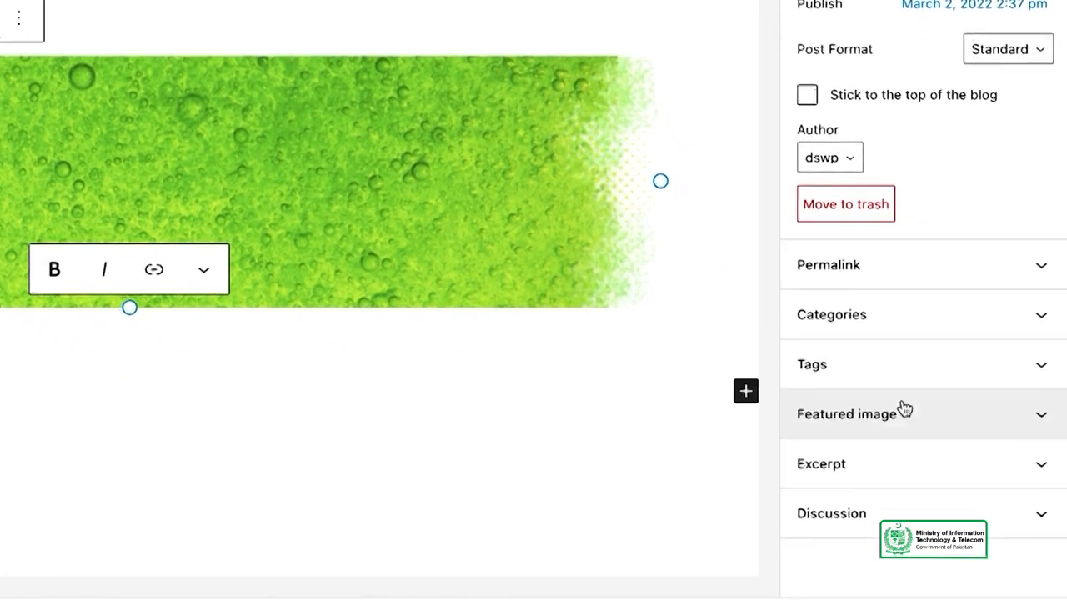
pyautogui.click(946, 516)
pyautogui.scroll(-2, 966, 420)
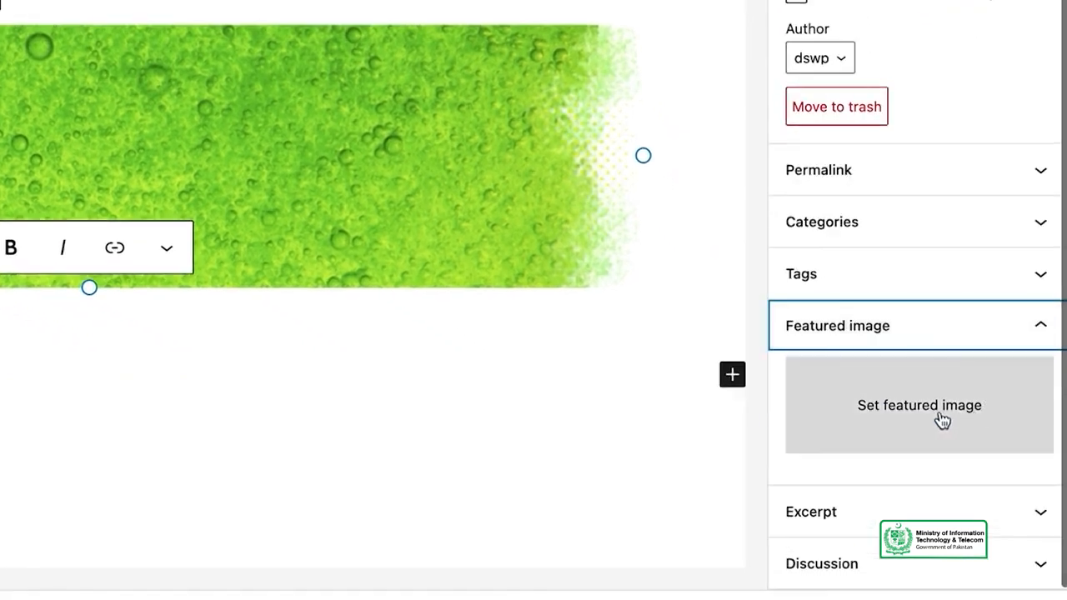
pyautogui.click(935, 421)
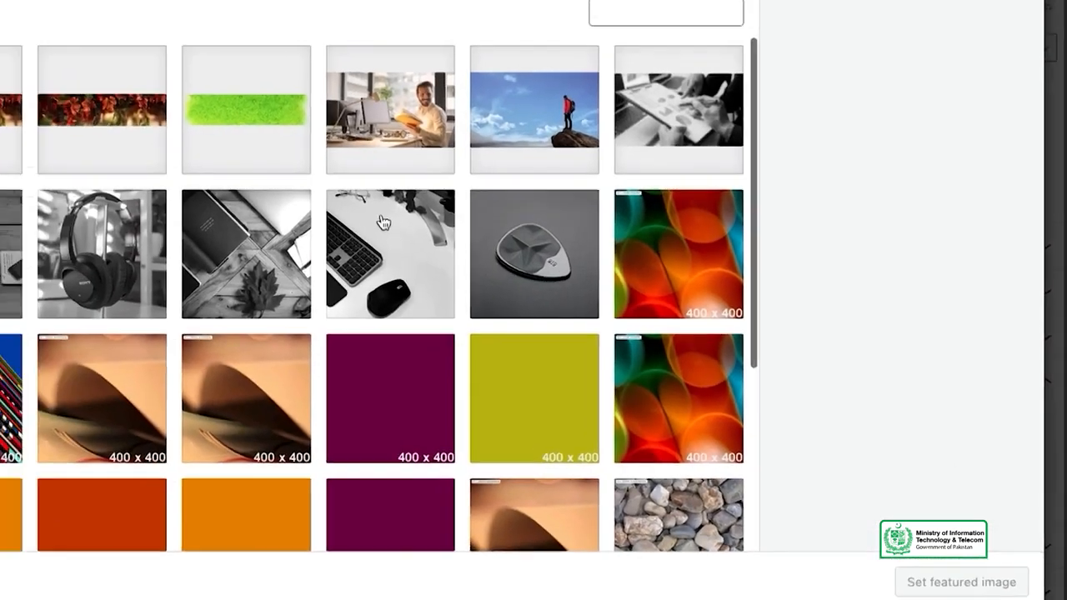
pyautogui.scroll(-5, 481, 406)
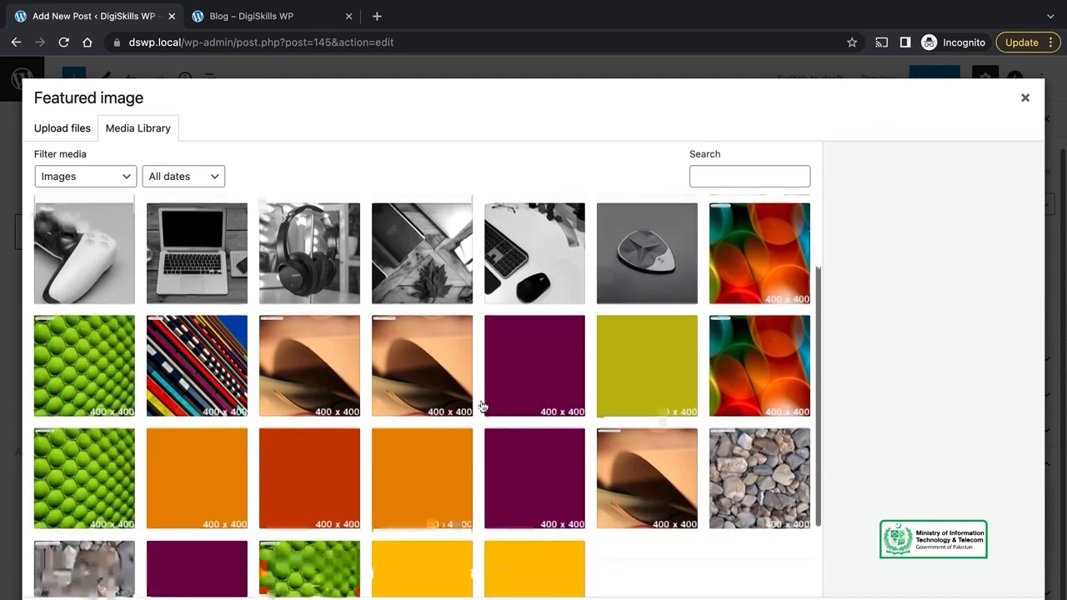
pyautogui.scroll(5, 481, 406)
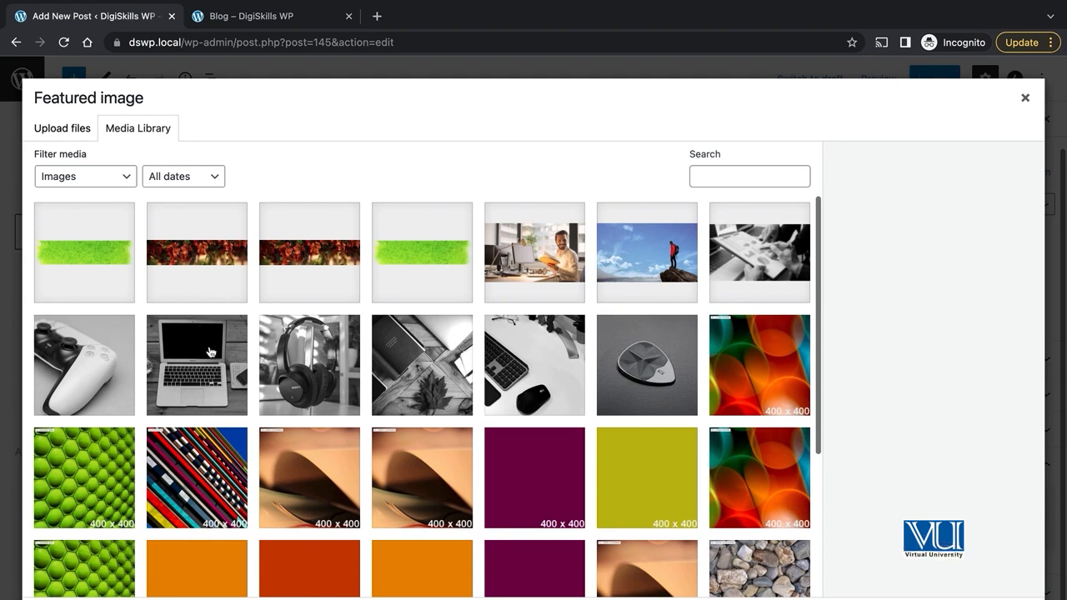
pyautogui.click(640, 364)
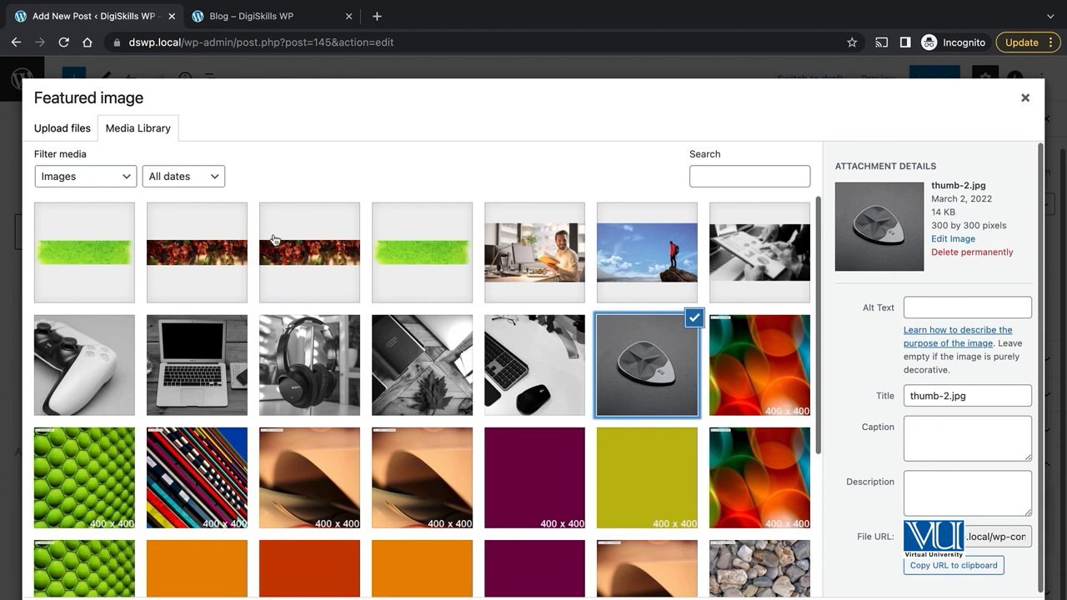
pyautogui.click(62, 131)
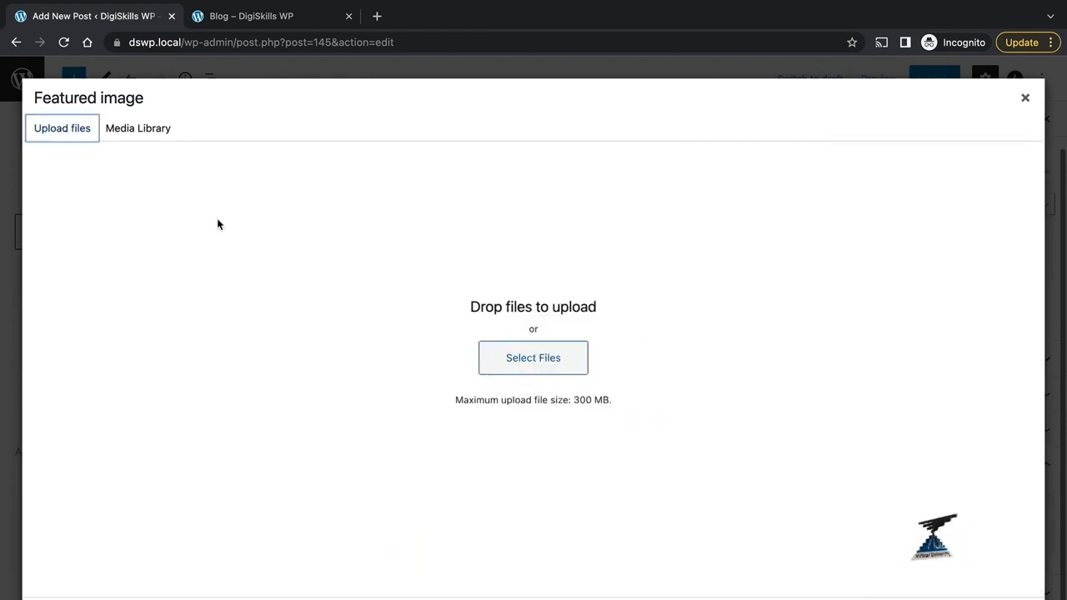
pyautogui.click(135, 127)
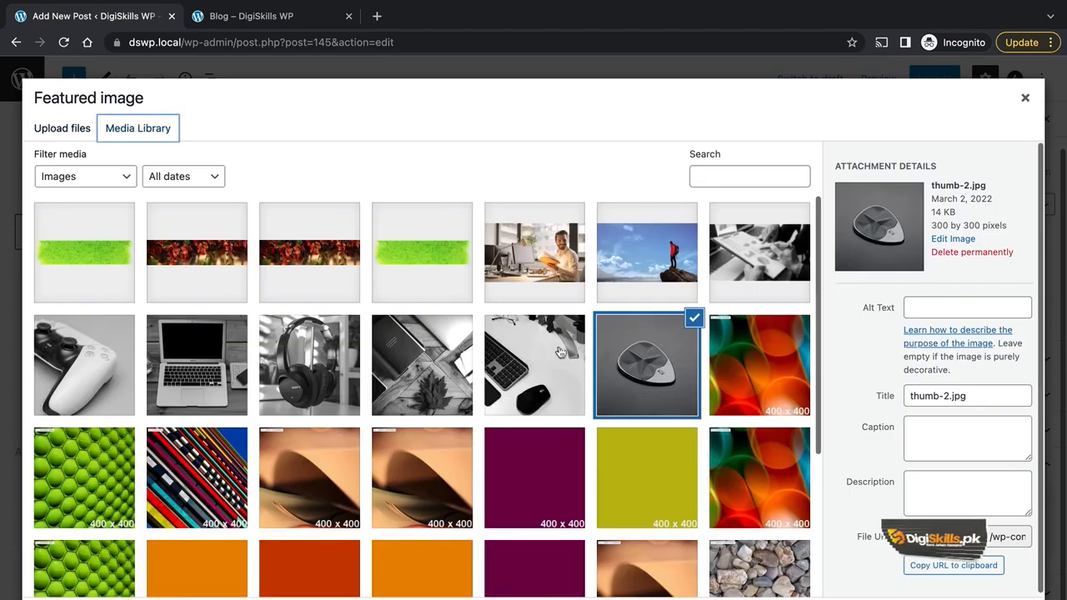
# Step: Confirm thumb-2.jpg as the featured image and update the published post
pyautogui.click(972, 599)
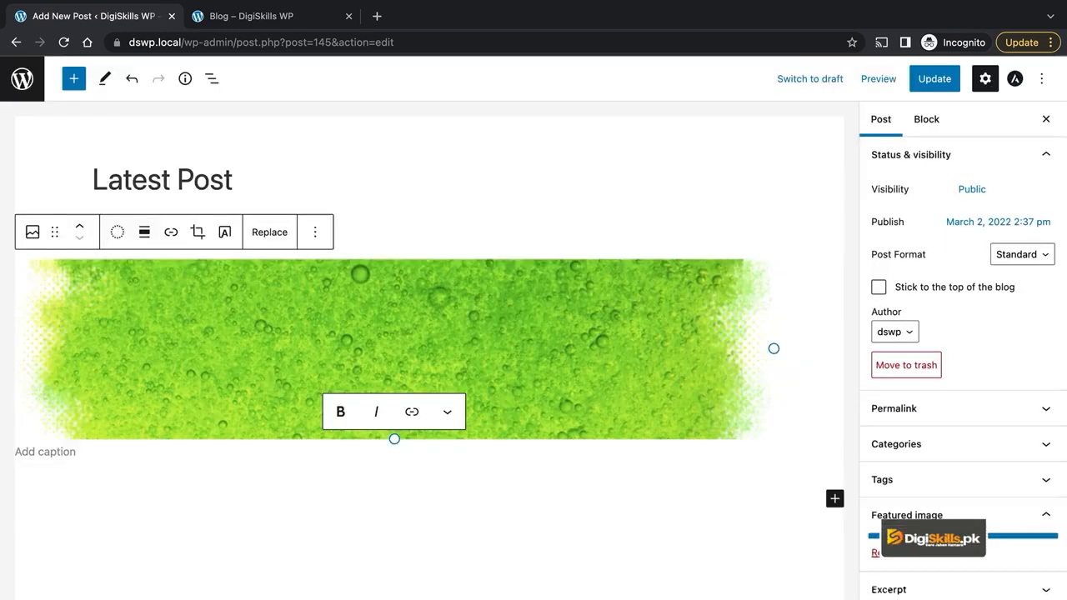
pyautogui.scroll(-3, 985, 419)
pyautogui.scroll(3, 983, 420)
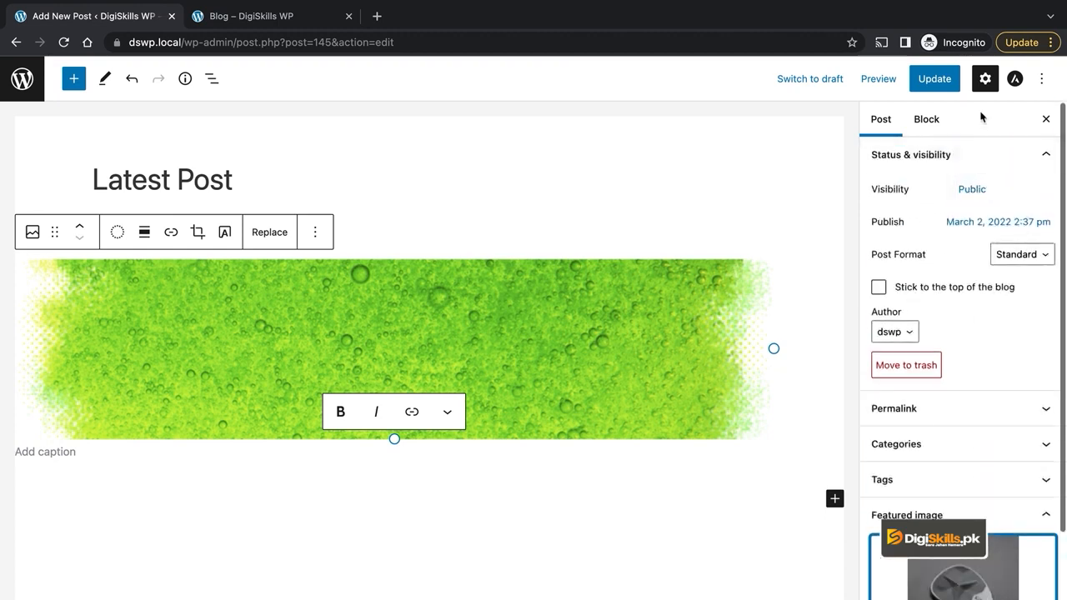
pyautogui.click(934, 81)
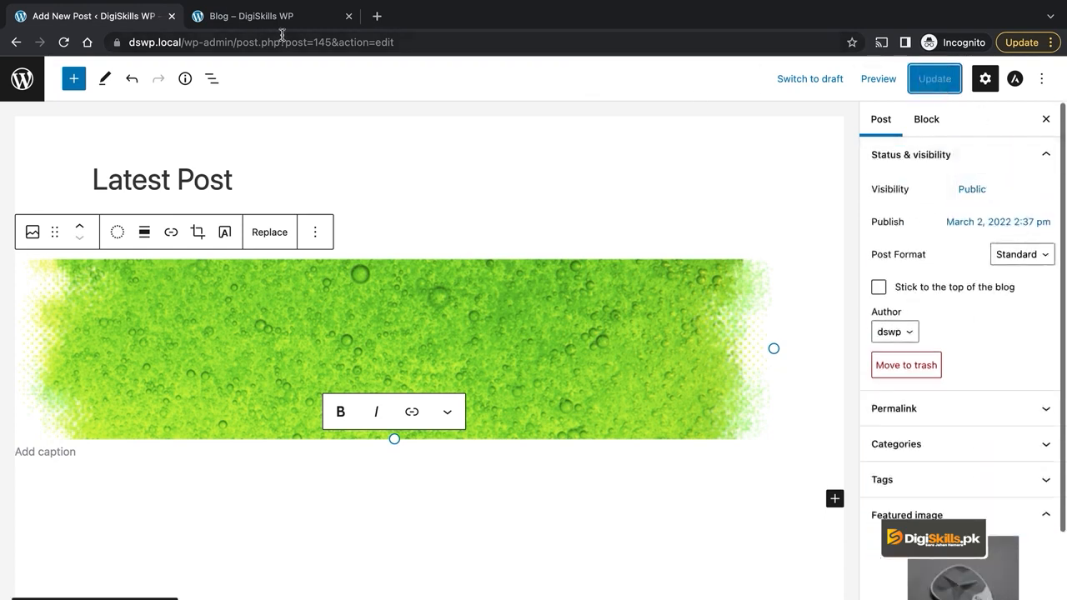
# Step: Reload the blog page to check the guitar-pick thumbnail, then return to the editor
pyautogui.click(265, 22)
pyautogui.click(63, 42)
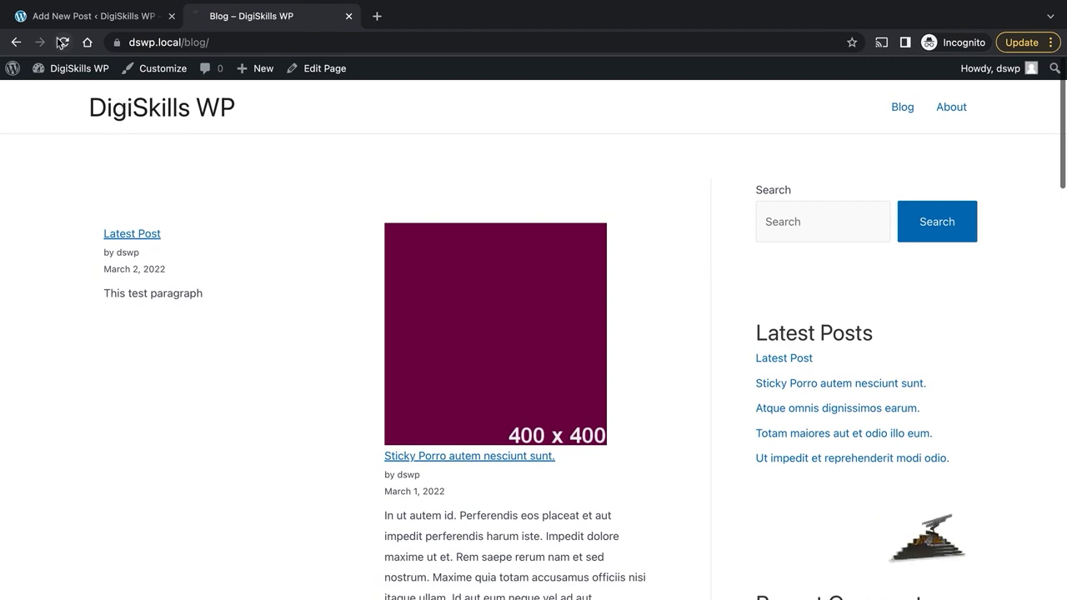
pyautogui.scroll(-1, 369, 336)
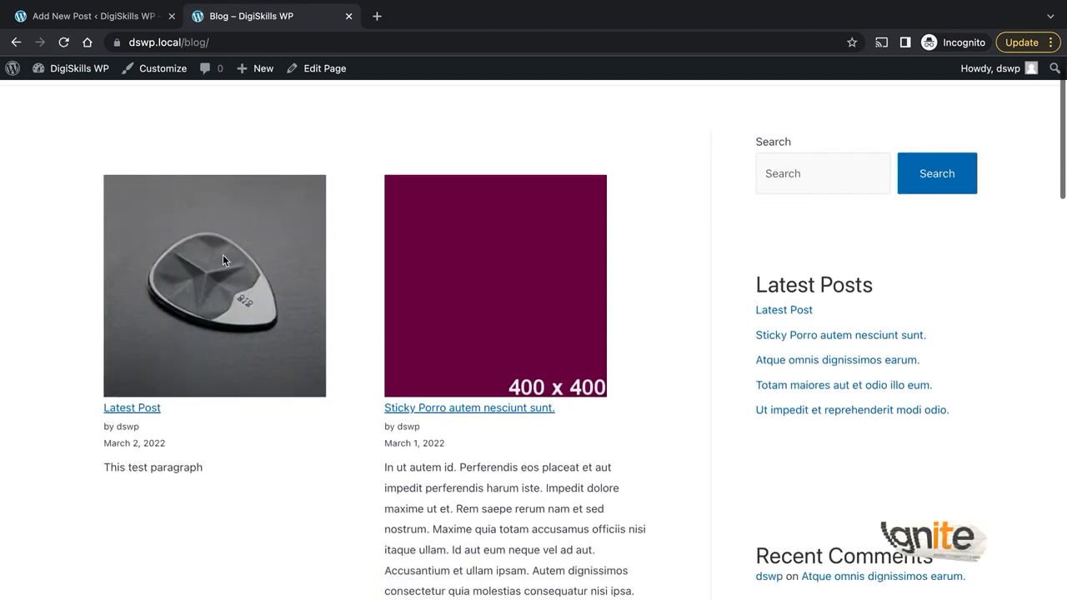
pyautogui.scroll(-3, 261, 313)
pyautogui.scroll(4, 262, 312)
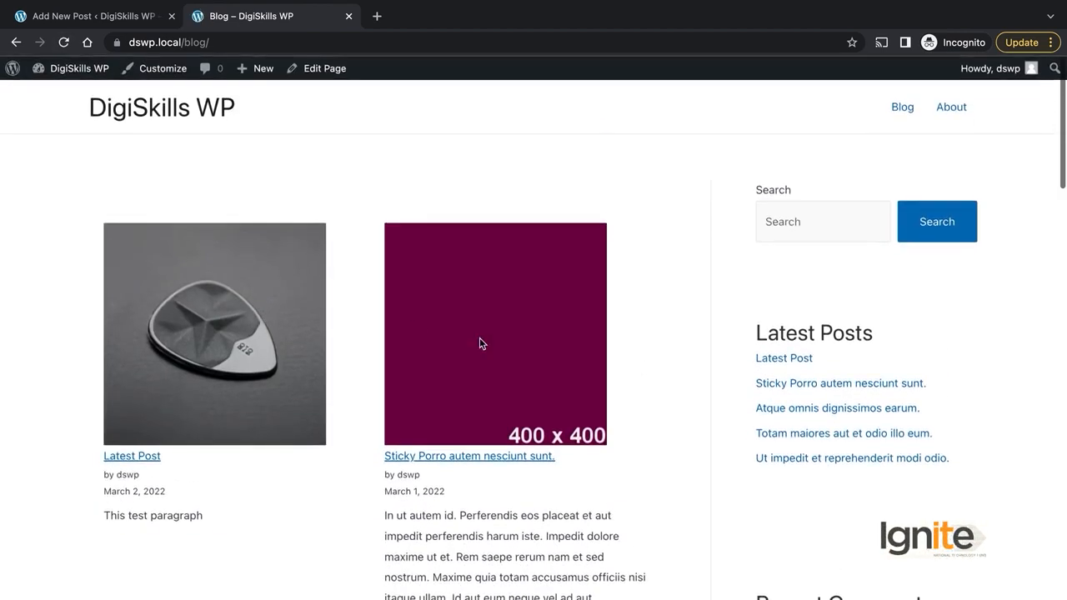
pyautogui.scroll(-1, 480, 344)
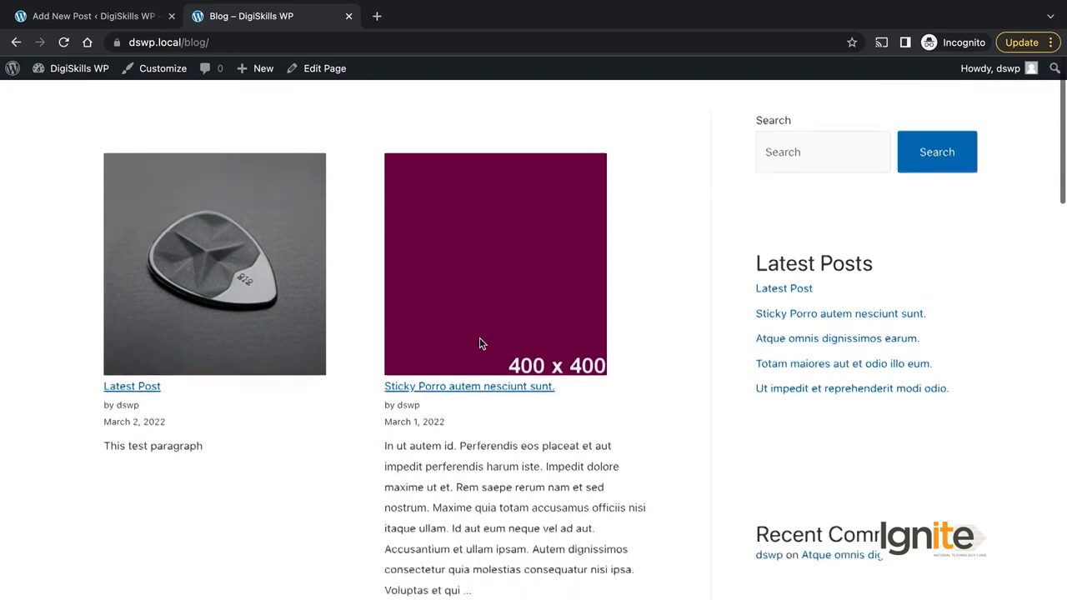
pyautogui.click(139, 24)
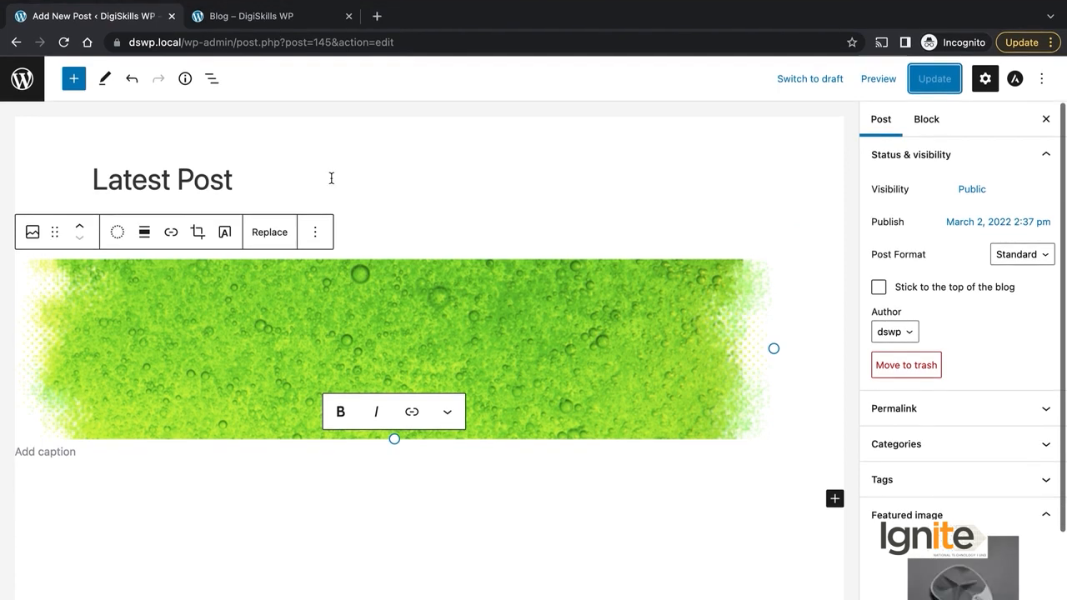
pyautogui.click(218, 18)
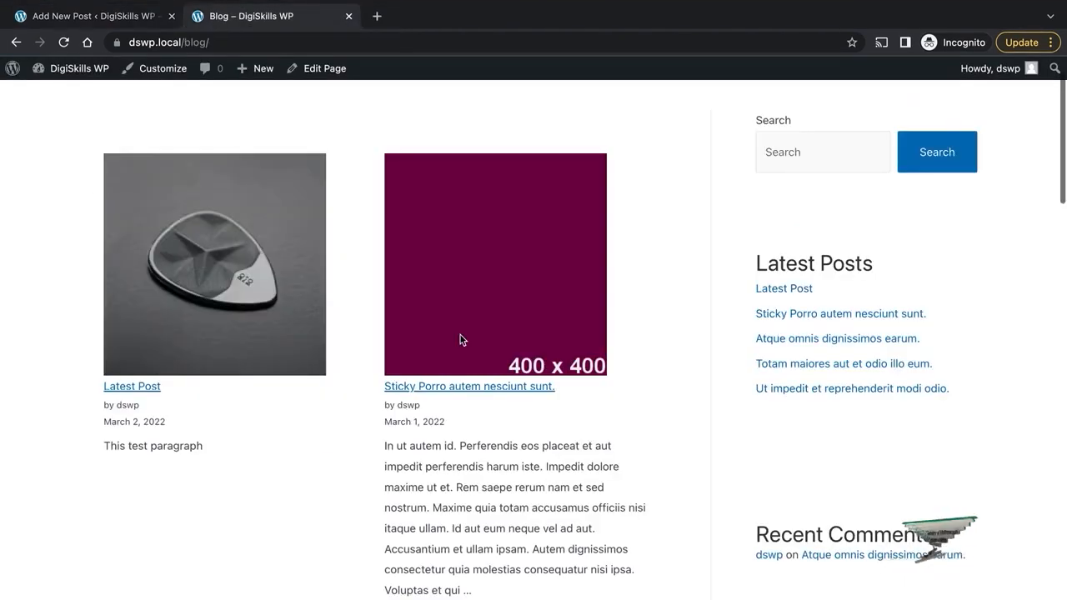
pyautogui.click(154, 17)
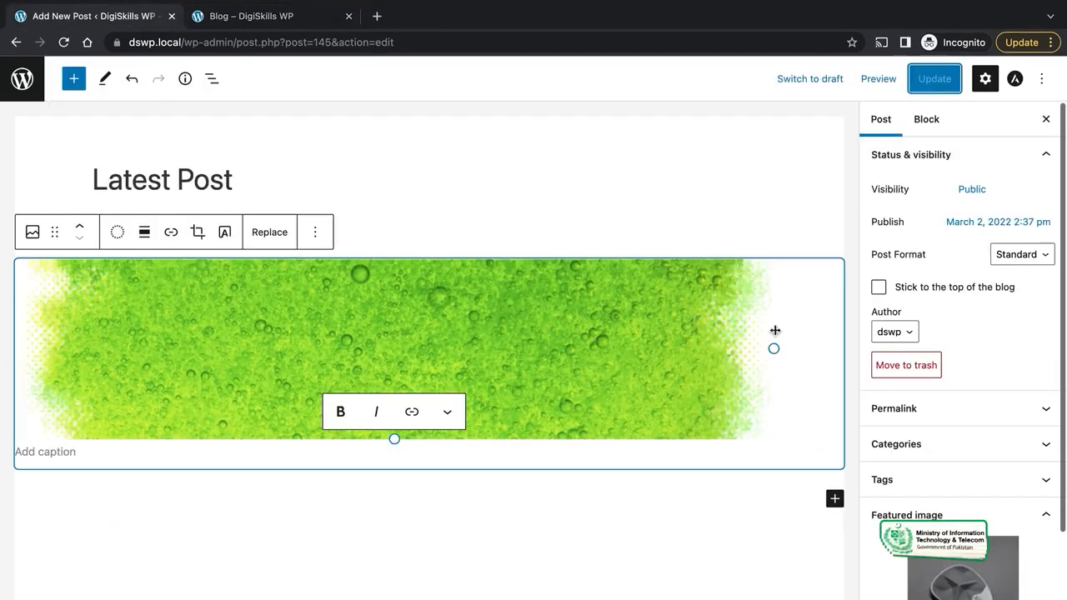
# Step: Expand the Permalink and Categories panels, showing News ticked and Featured, Press Release unticked
pyautogui.click(969, 408)
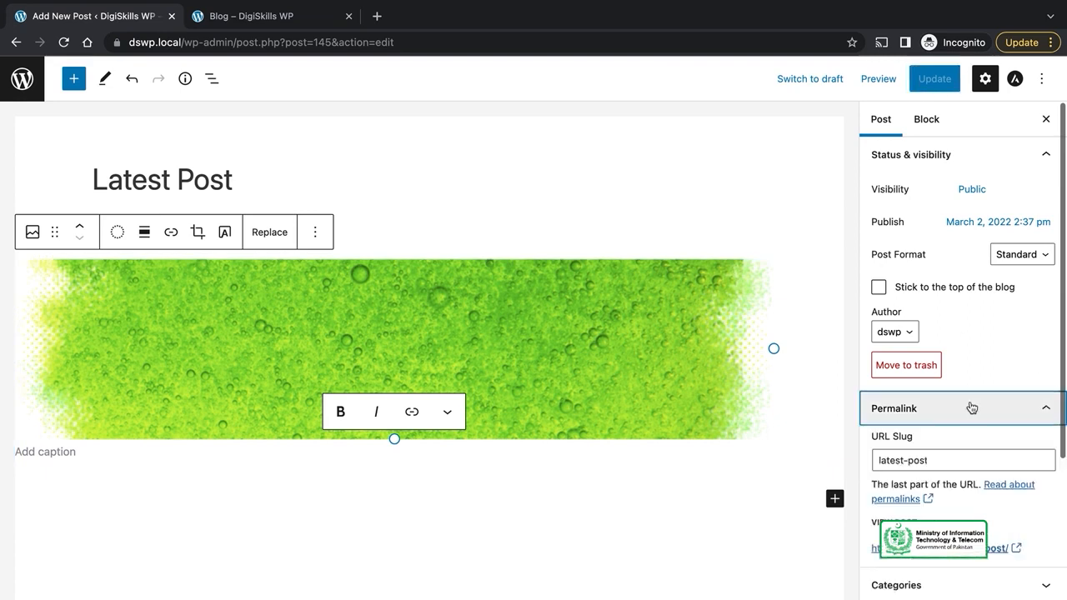
pyautogui.scroll(-2, 971, 407)
pyautogui.click(942, 500)
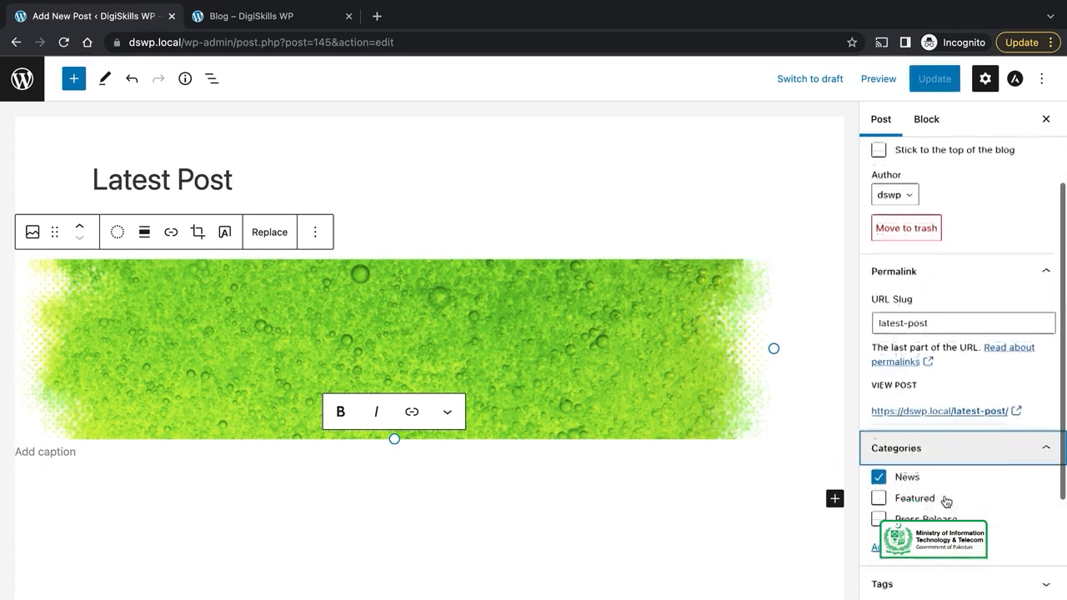
pyautogui.scroll(-3, 946, 500)
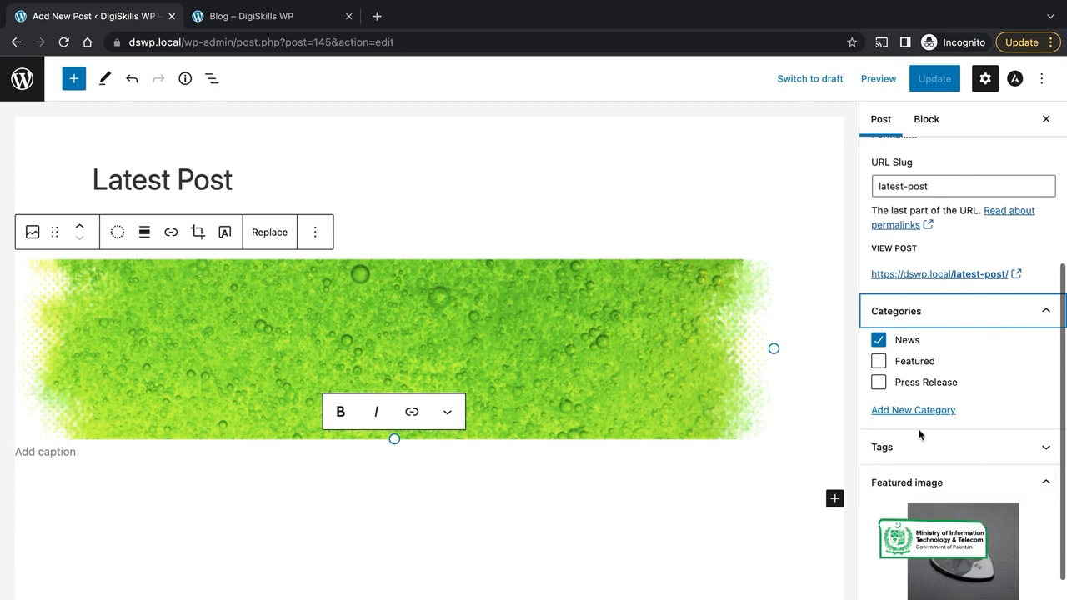
pyautogui.click(910, 318)
pyautogui.click(912, 318)
pyautogui.scroll(-1, 947, 393)
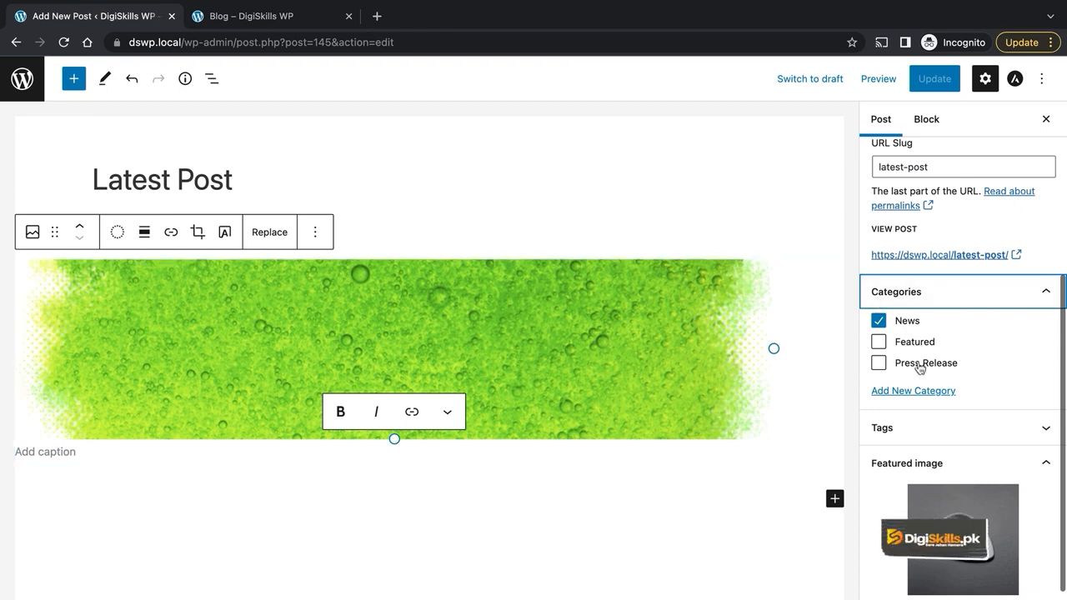
# Step: Clear News, create the new 'Trending' category for the post, and switch to the Blog tab
pyautogui.click(879, 342)
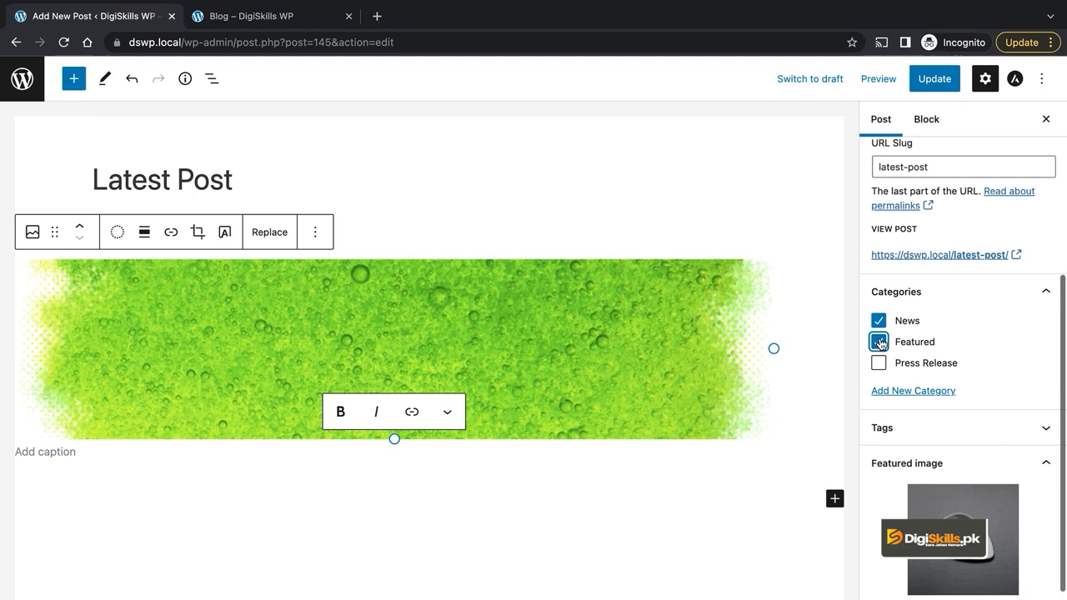
pyautogui.click(880, 322)
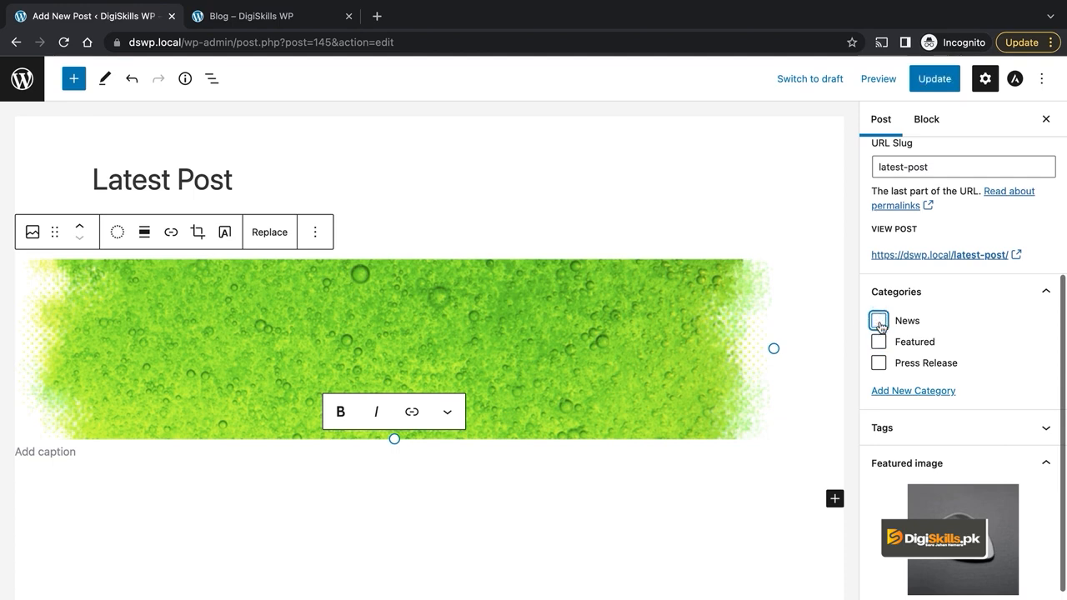
pyautogui.click(905, 391)
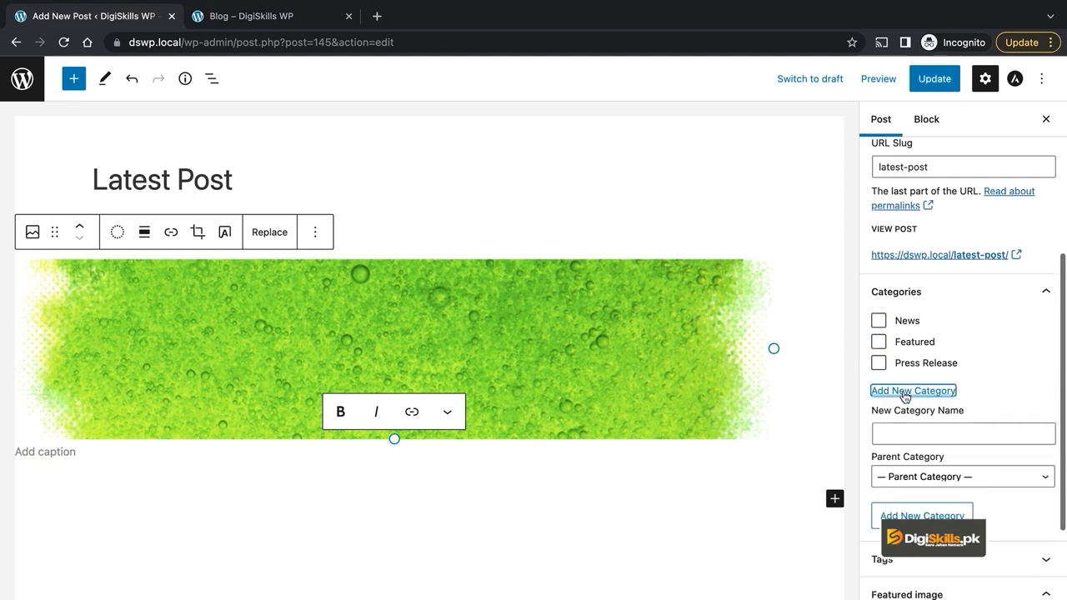
pyautogui.click(908, 435)
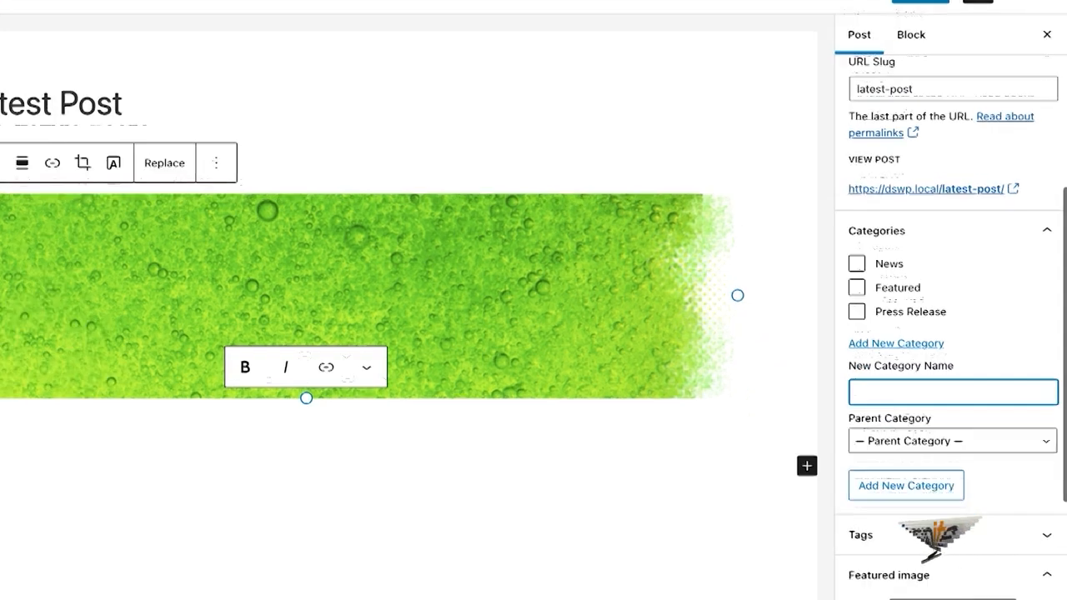
pyautogui.write('T')
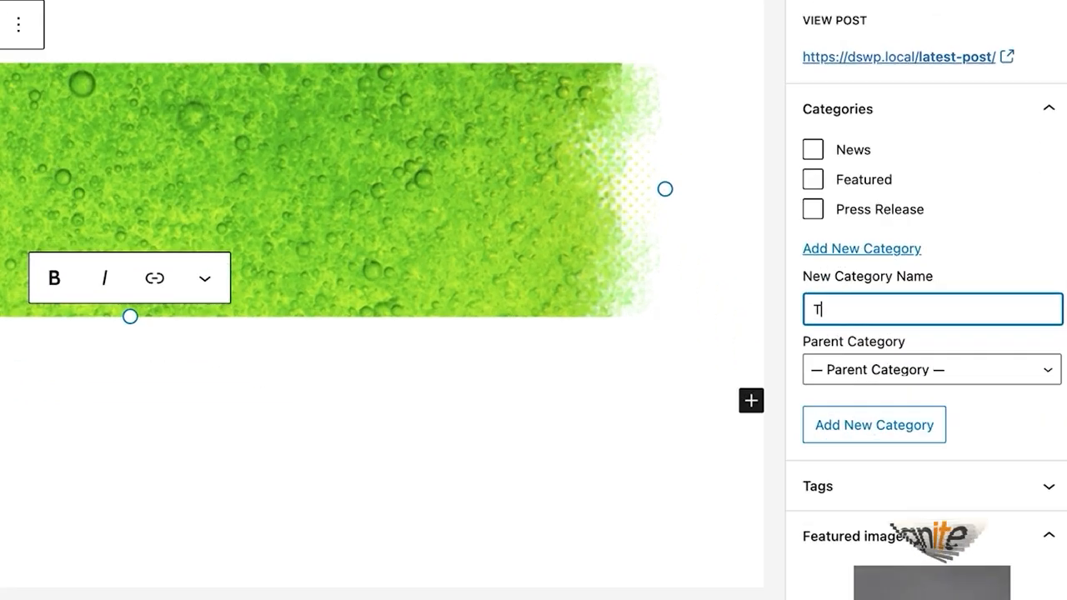
pyautogui.write('rending')
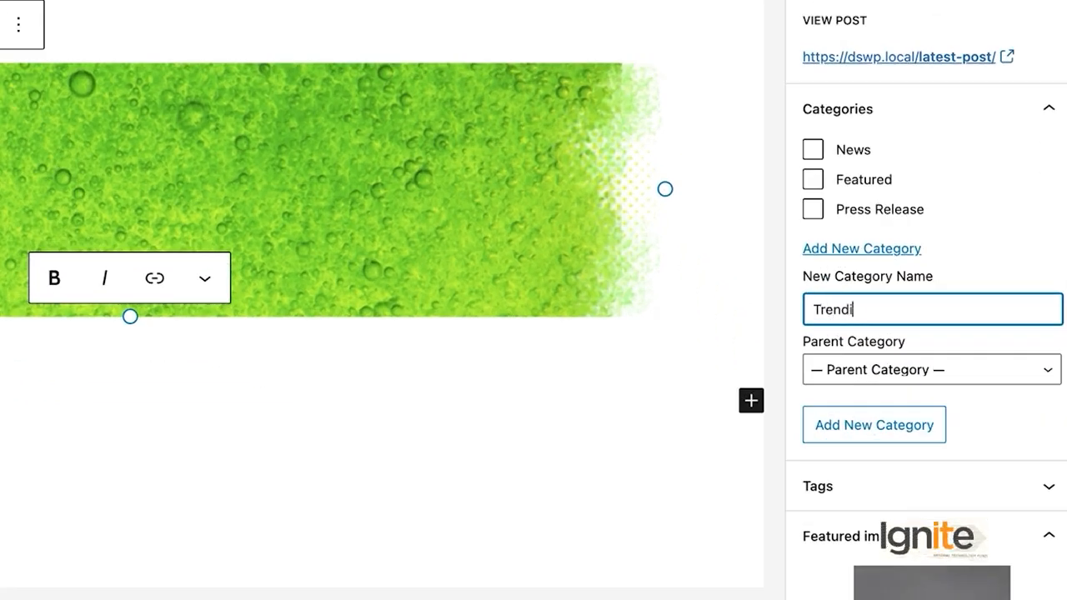
pyautogui.click(893, 444)
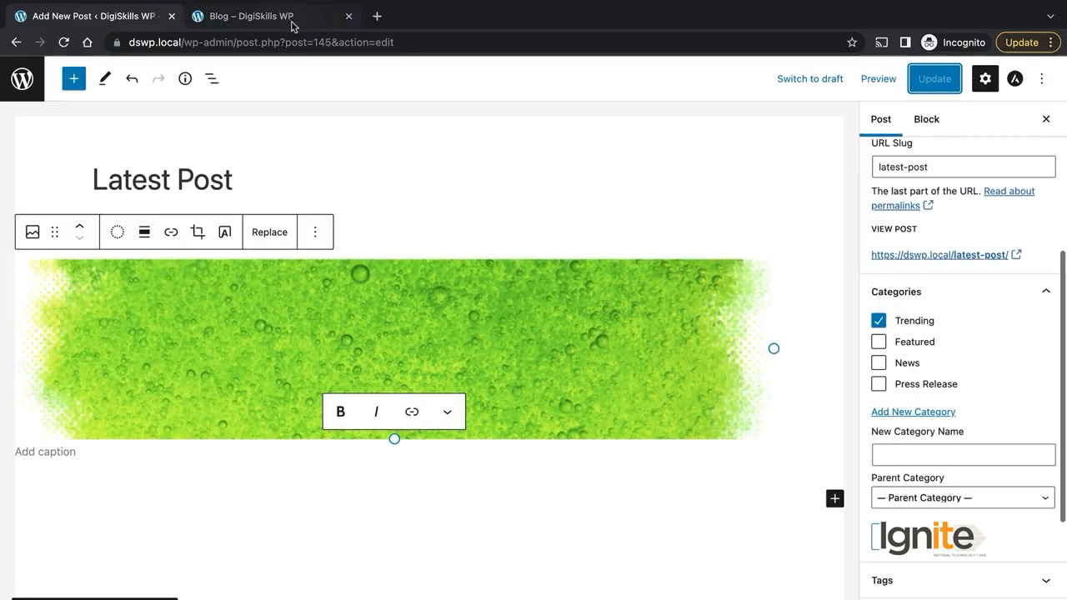
pyautogui.click(293, 24)
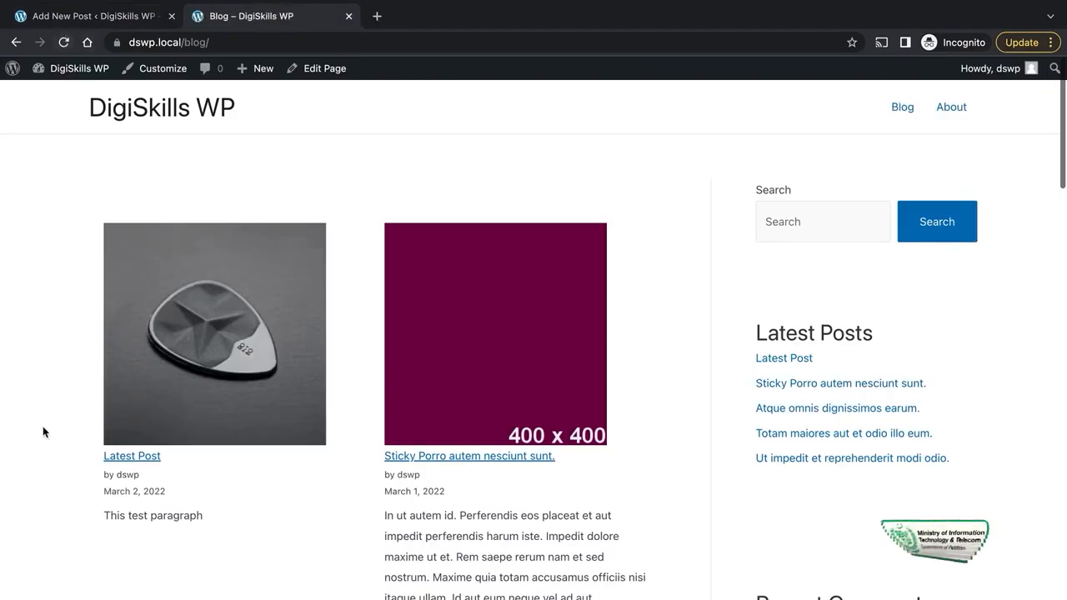
# Step: Open Latest Post from the blog listing, verify its Trending category, and return to the editor
pyautogui.scroll(-1, 43, 426)
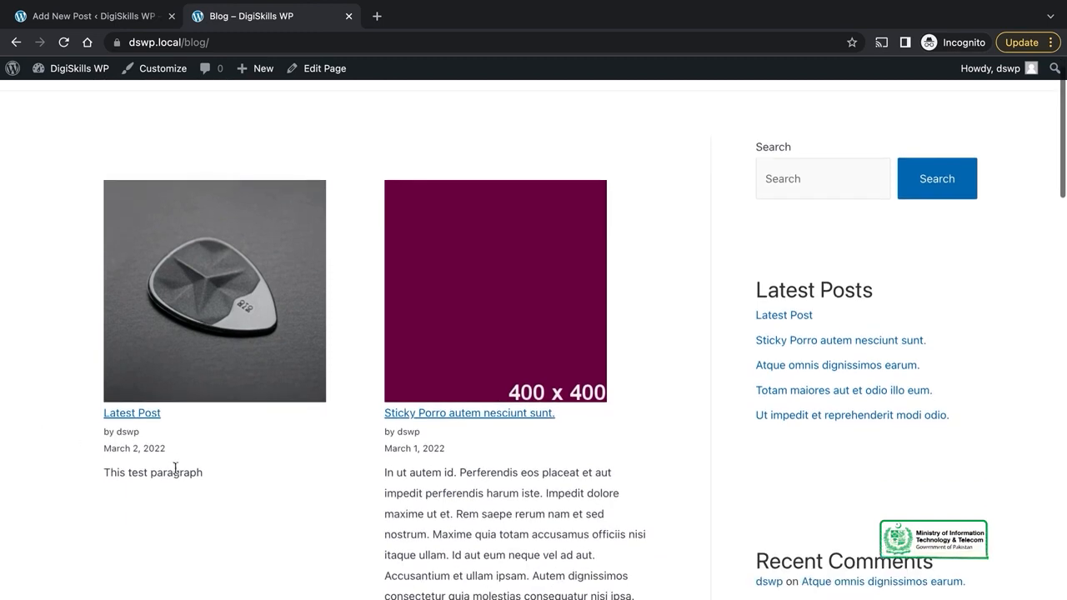
pyautogui.scroll(-3, 192, 467)
pyautogui.scroll(3, 190, 408)
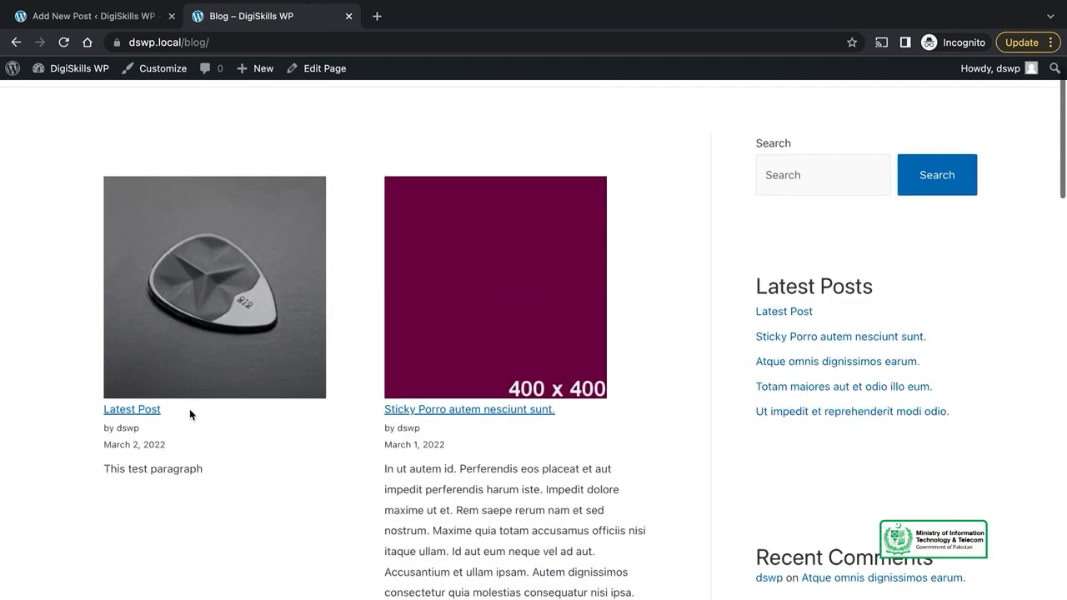
pyautogui.click(130, 411)
pyautogui.scroll(-3, 353, 443)
pyautogui.scroll(3, 353, 443)
pyautogui.moveTo(94, 4)
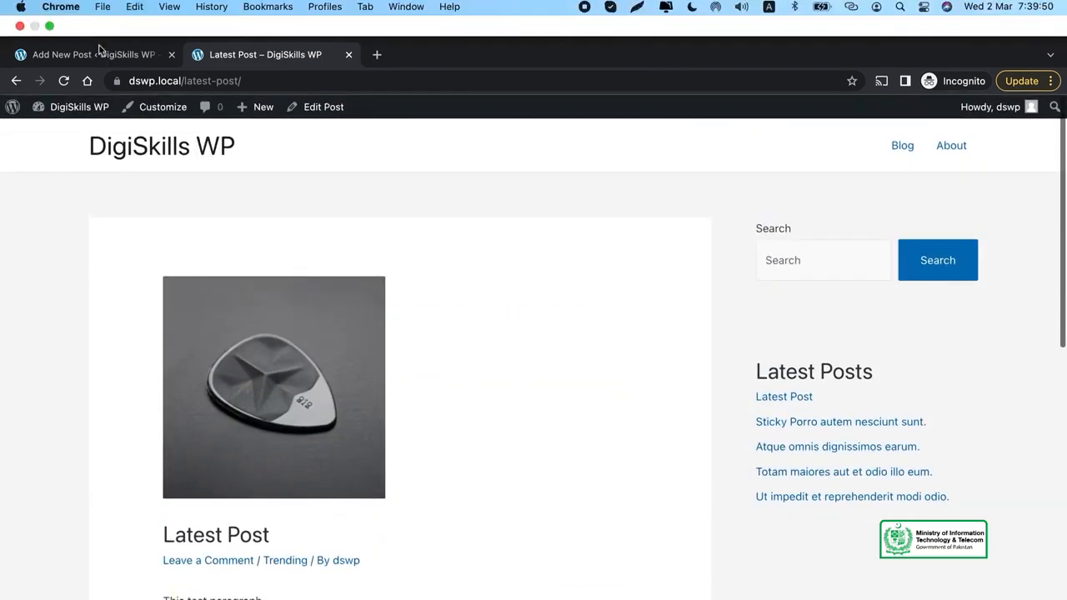
pyautogui.click(98, 52)
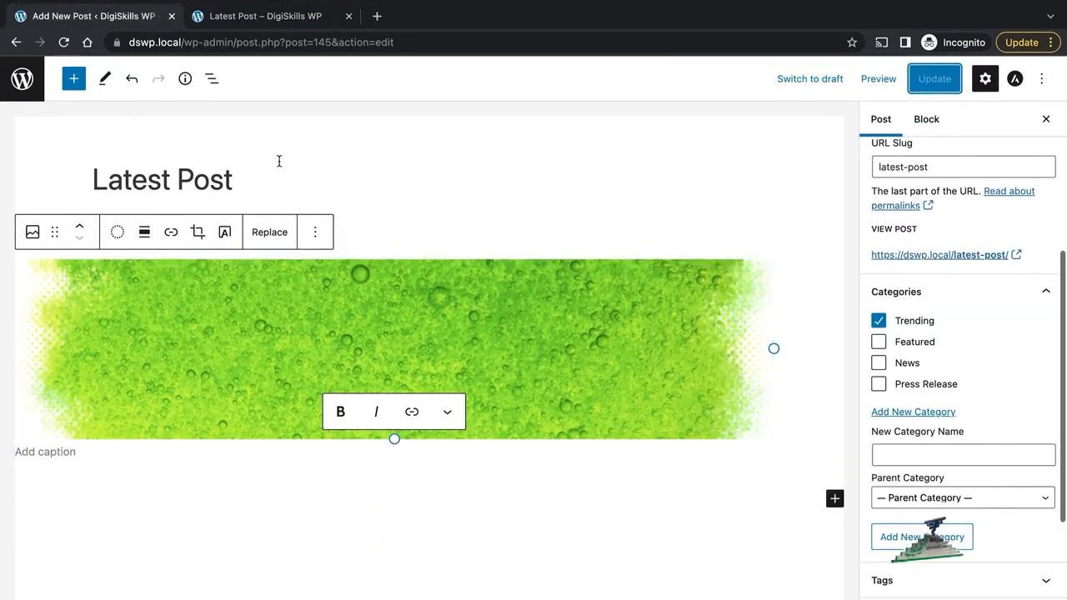
# Step: Go to All Posts, check the blog listing in the other tab, and return to the Posts list
pyautogui.click(22, 78)
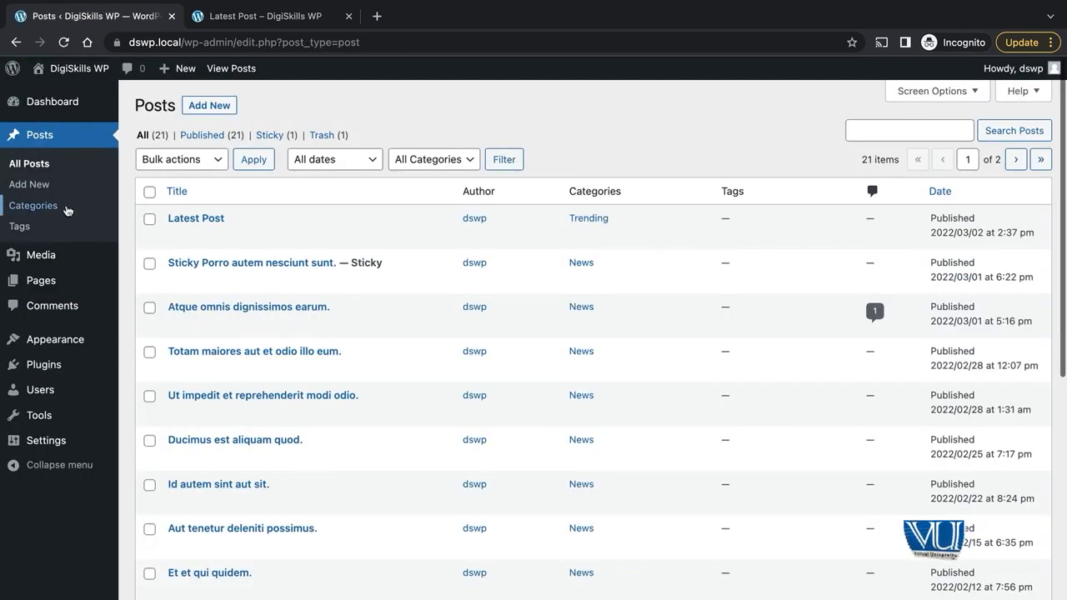
pyautogui.click(29, 163)
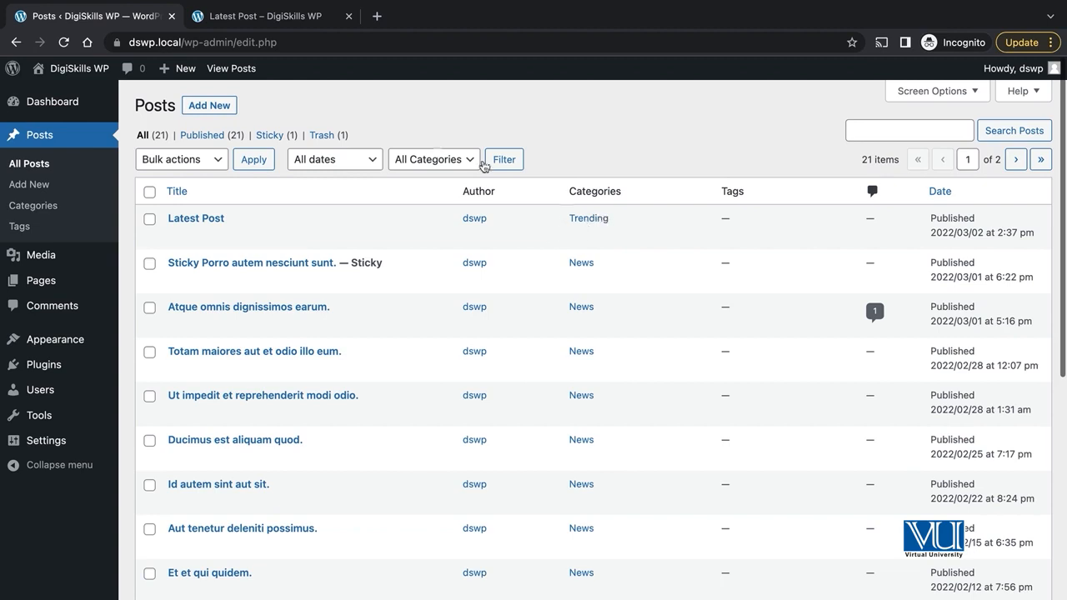
pyautogui.click(264, 17)
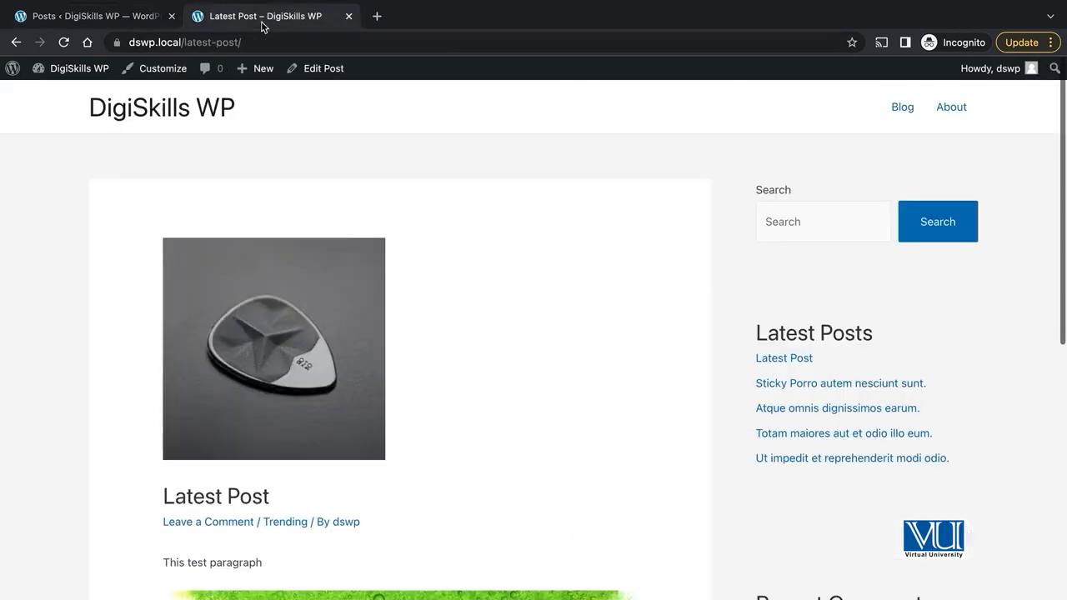
pyautogui.click(901, 107)
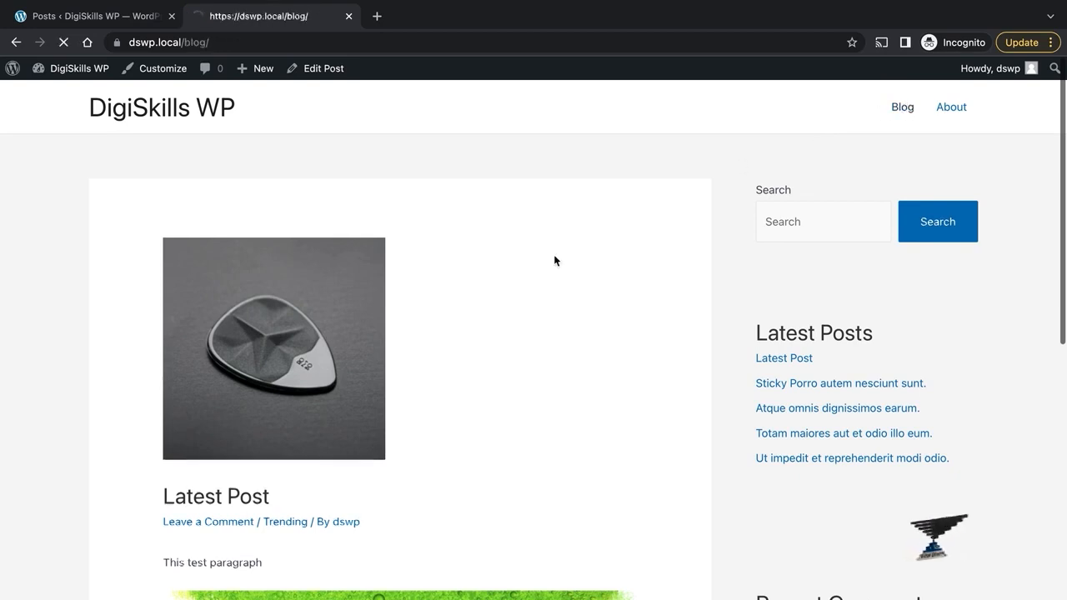
pyautogui.scroll(-5, 626, 365)
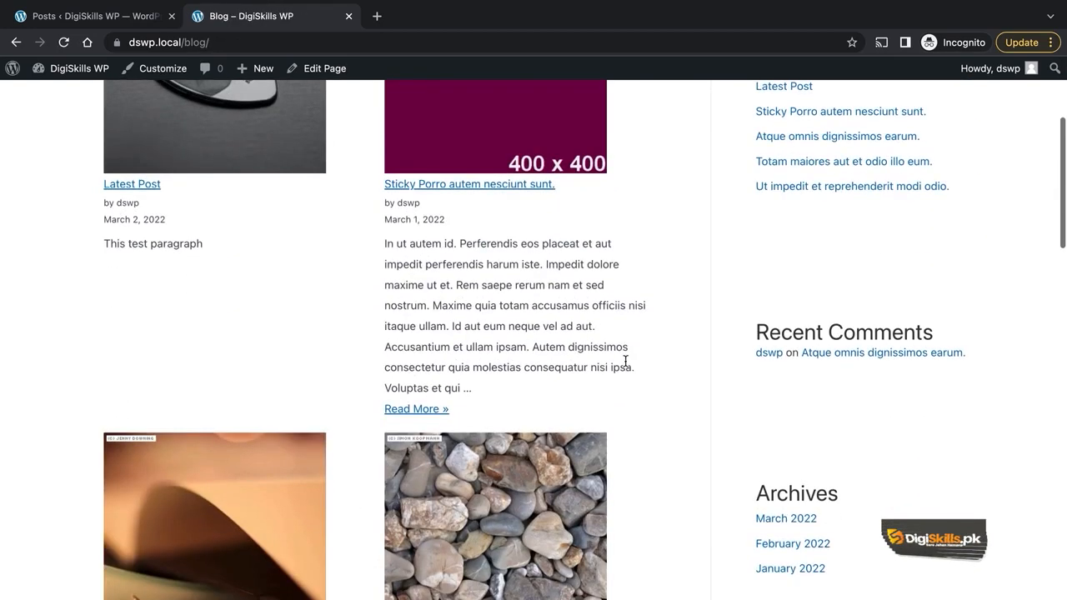
pyautogui.scroll(-1, 626, 365)
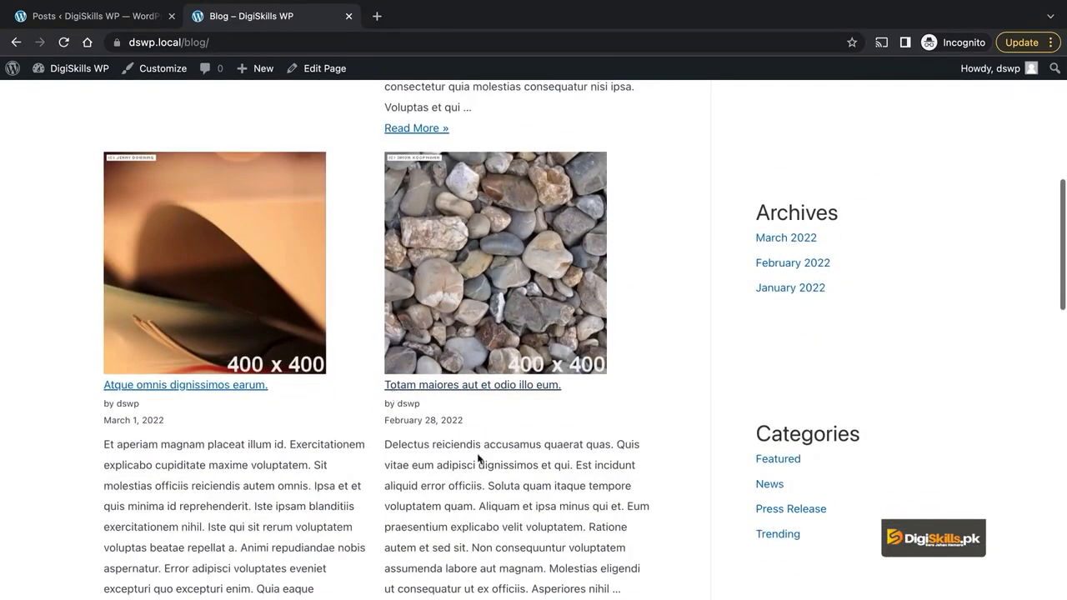
pyautogui.scroll(4, 479, 458)
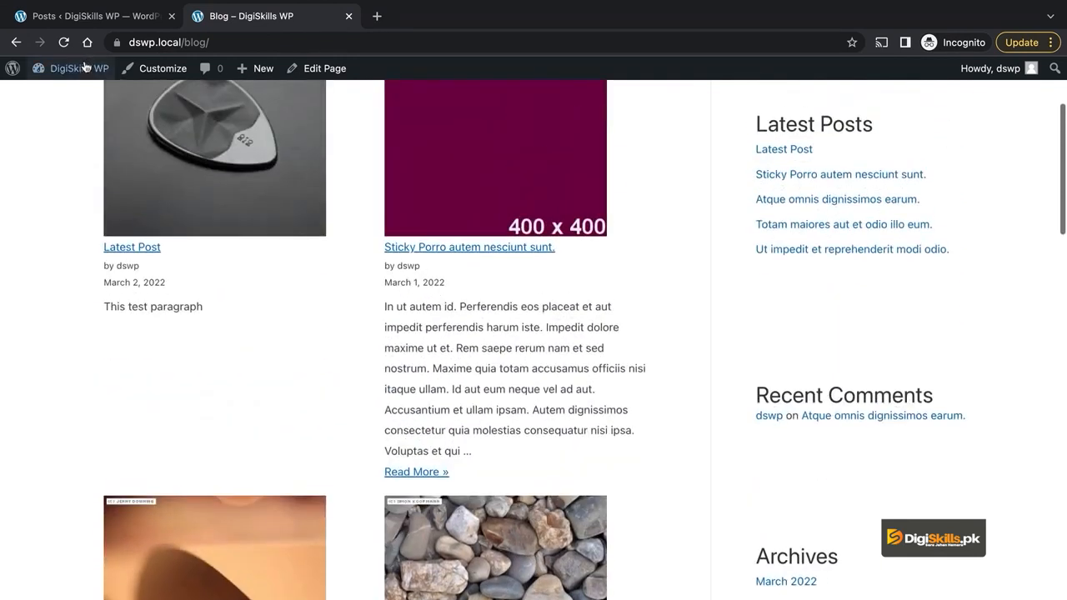
pyautogui.click(93, 19)
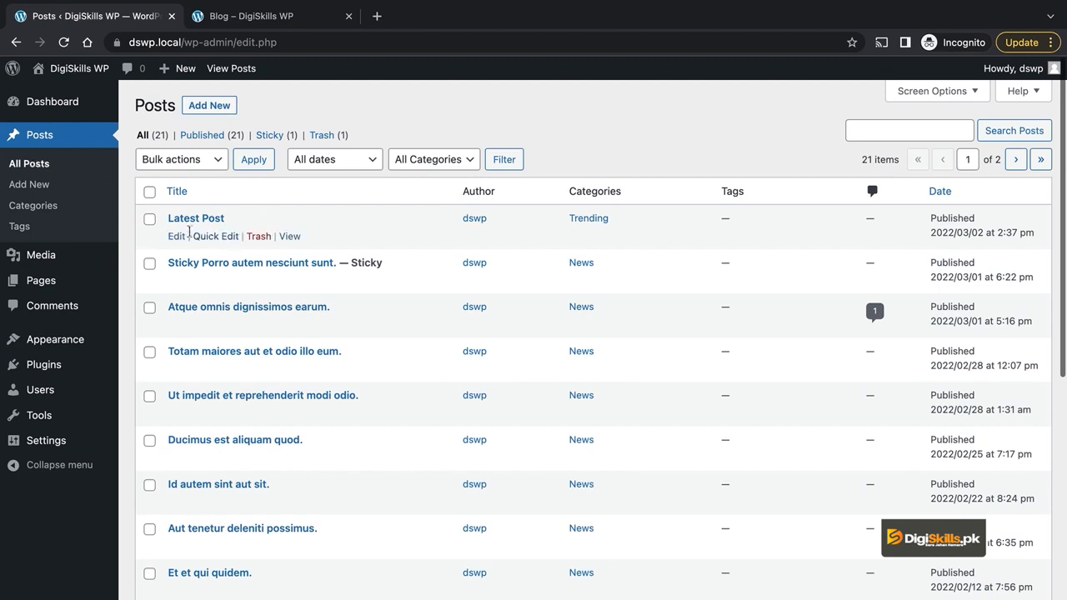
# Step: Open Latest Post for editing and expand its Tags panel
pyautogui.click(178, 237)
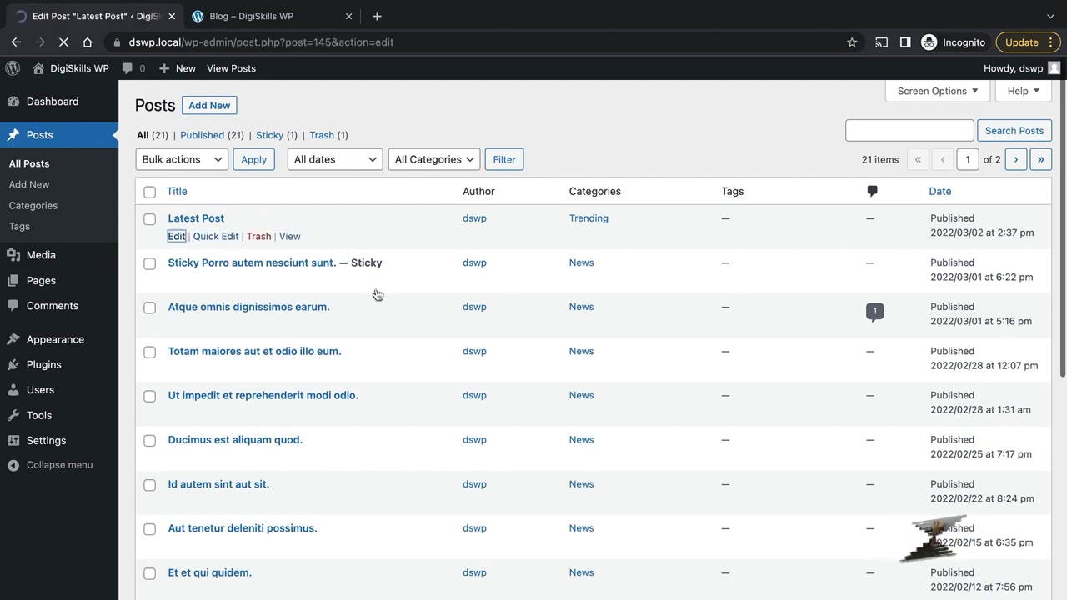
pyautogui.scroll(-5, 920, 375)
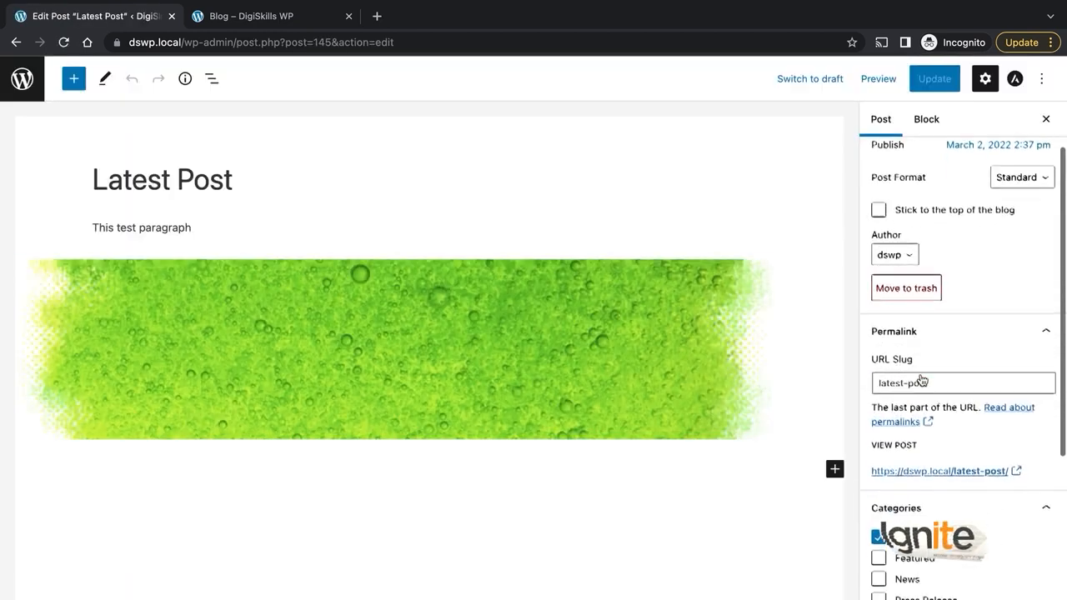
pyautogui.scroll(-2, 925, 400)
pyautogui.click(938, 431)
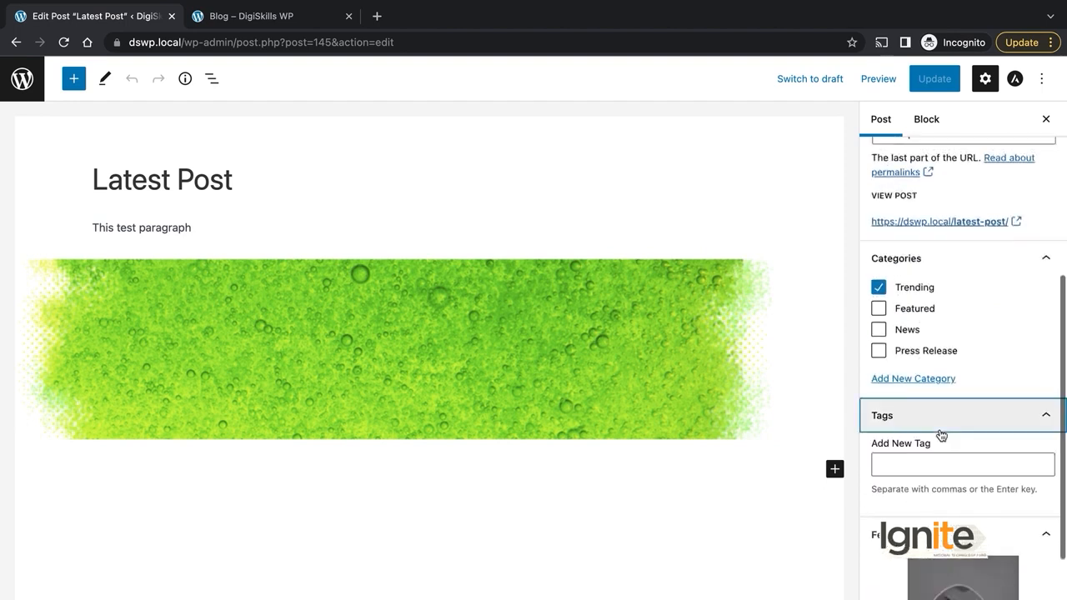
pyautogui.scroll(-1, 941, 434)
pyautogui.click(925, 397)
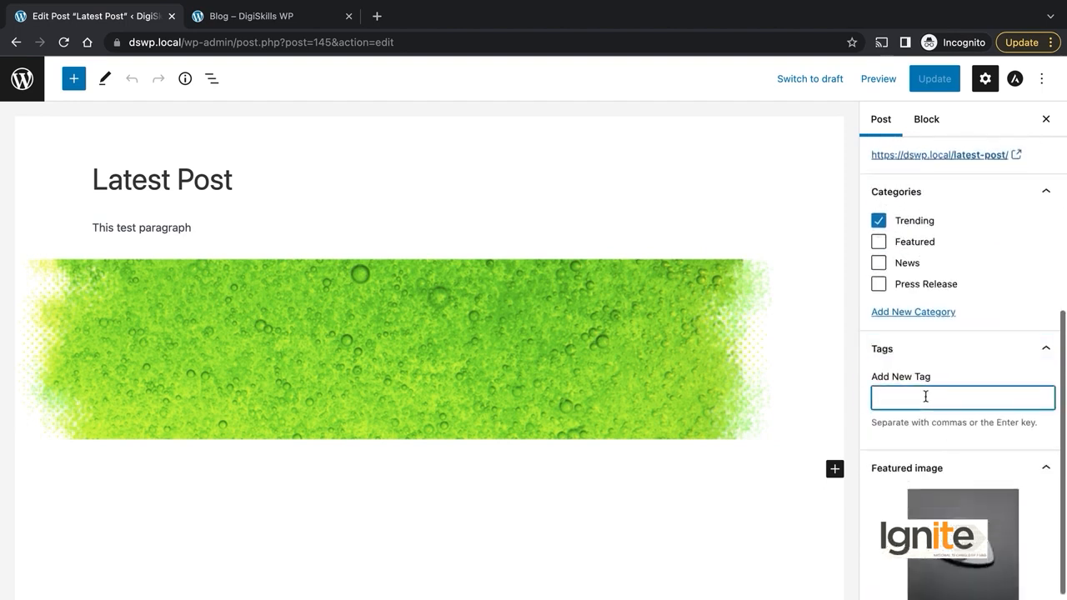
# Step: Update the post, tick Press Release, and enter the tag 'Breaking'
pyautogui.scroll(-1, 924, 397)
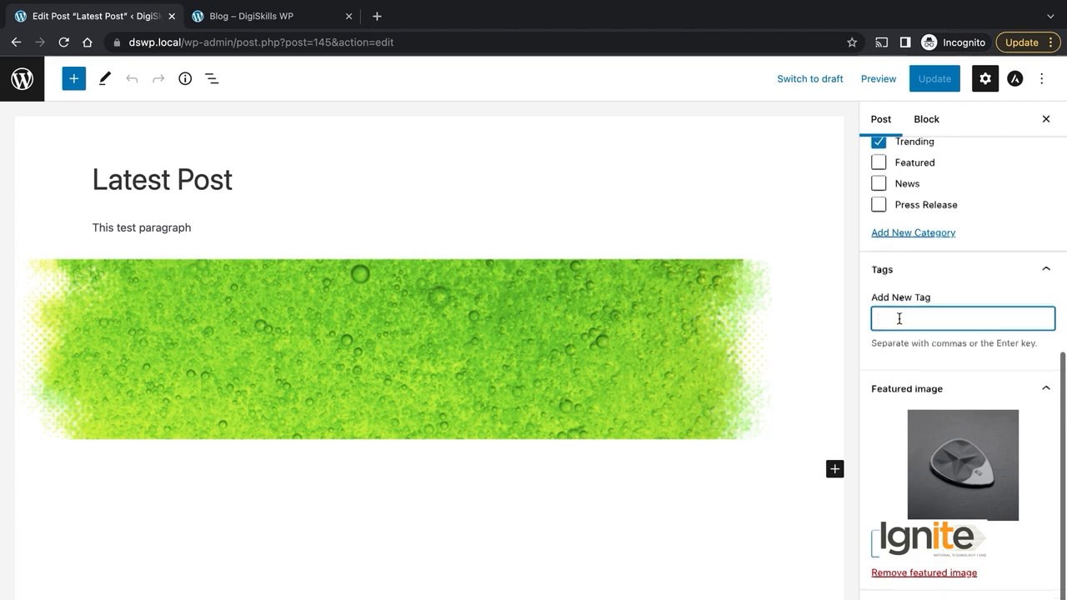
pyautogui.scroll(1, 899, 318)
pyautogui.scroll(1, 899, 321)
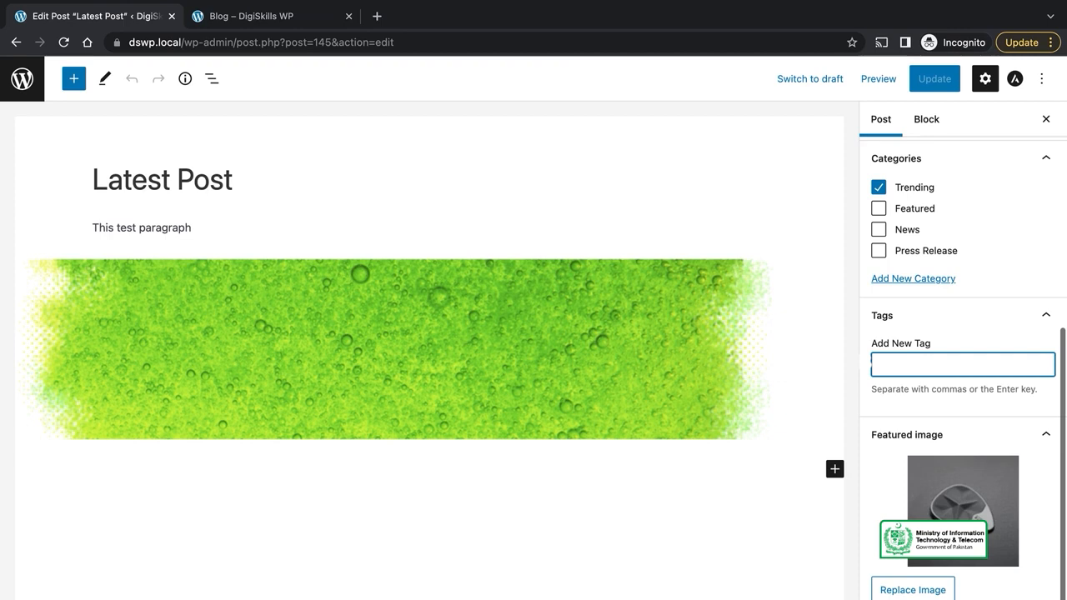
pyautogui.click(919, 83)
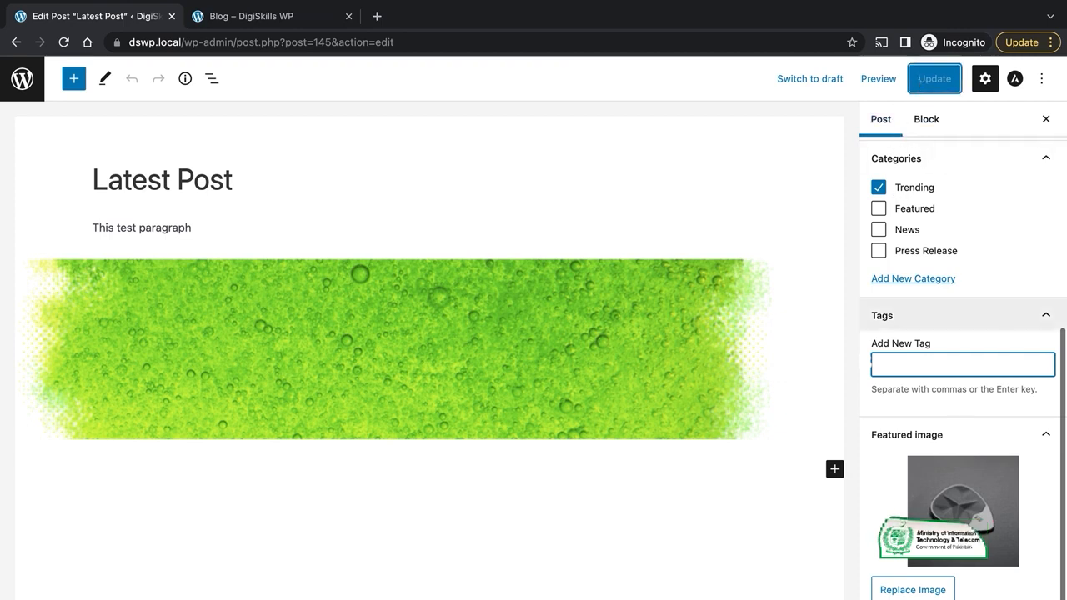
pyautogui.click(928, 252)
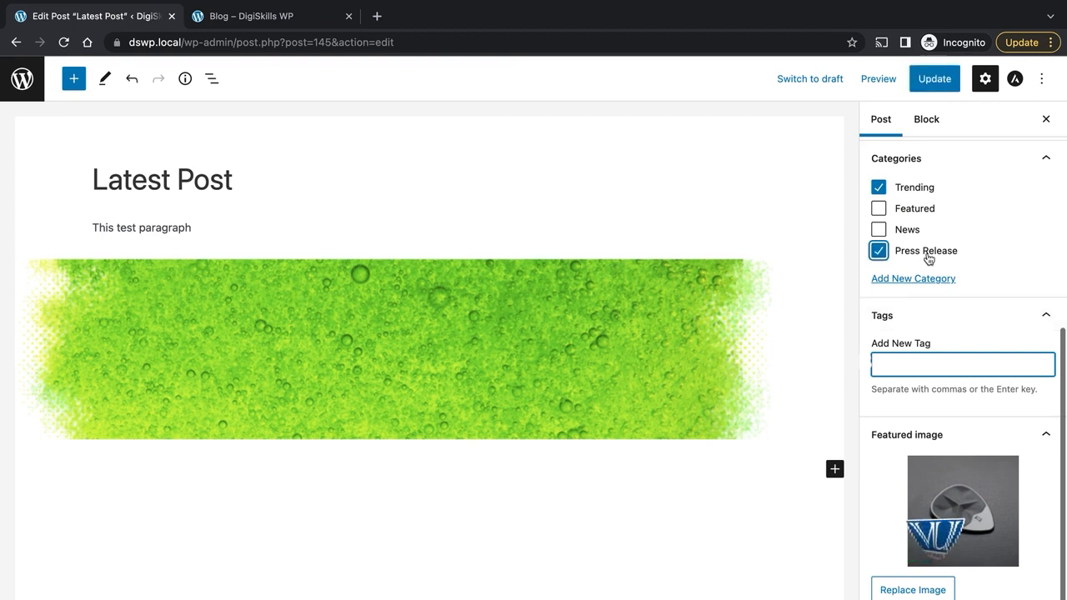
pyautogui.write('Breaking')
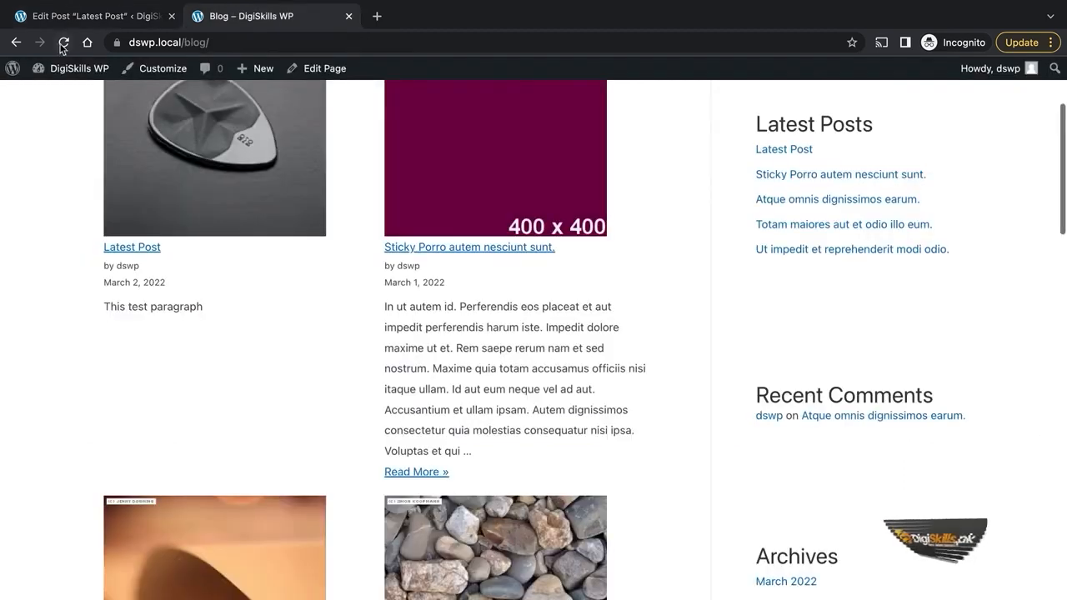
# Step: Go back to the Latest Post editor tab to add the post's excerpt
pyautogui.click(140, 18)
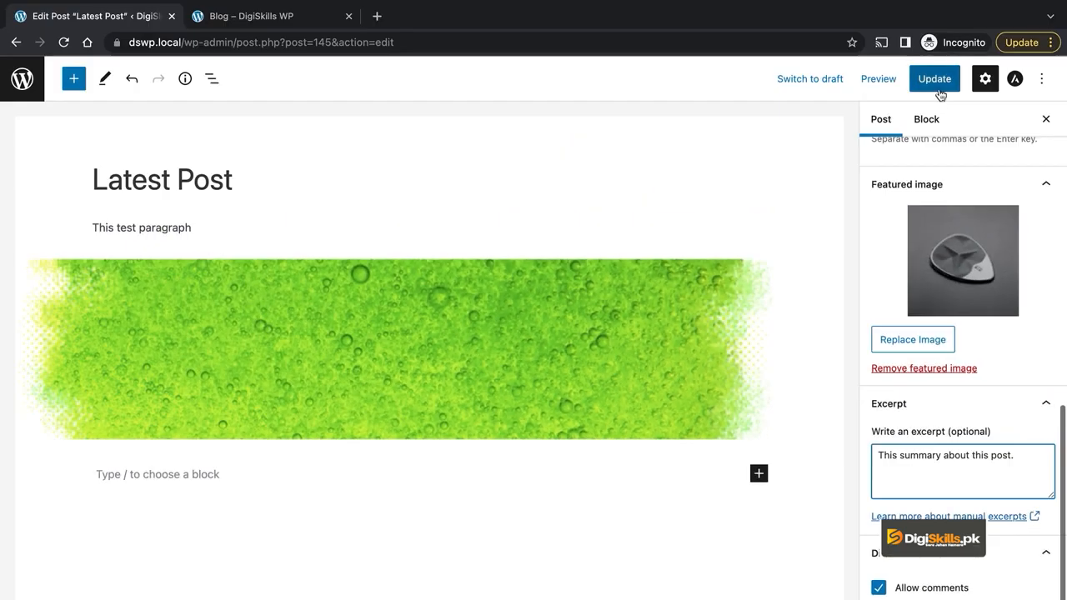
# Step: Save the new excerpt and untick Allow comments in the Discussion settings
pyautogui.click(934, 78)
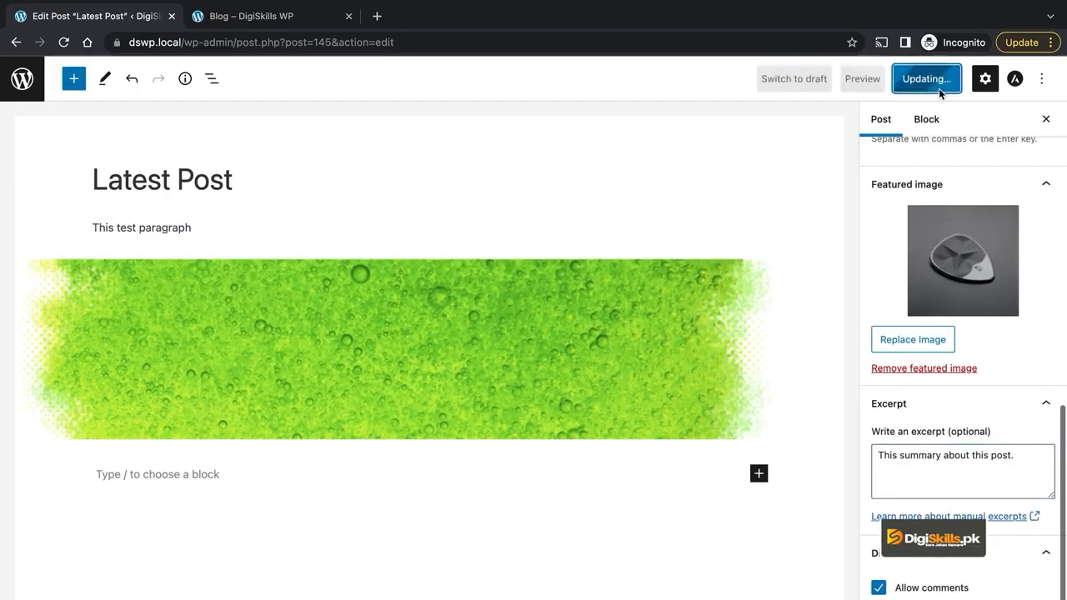
pyautogui.scroll(2, 959, 500)
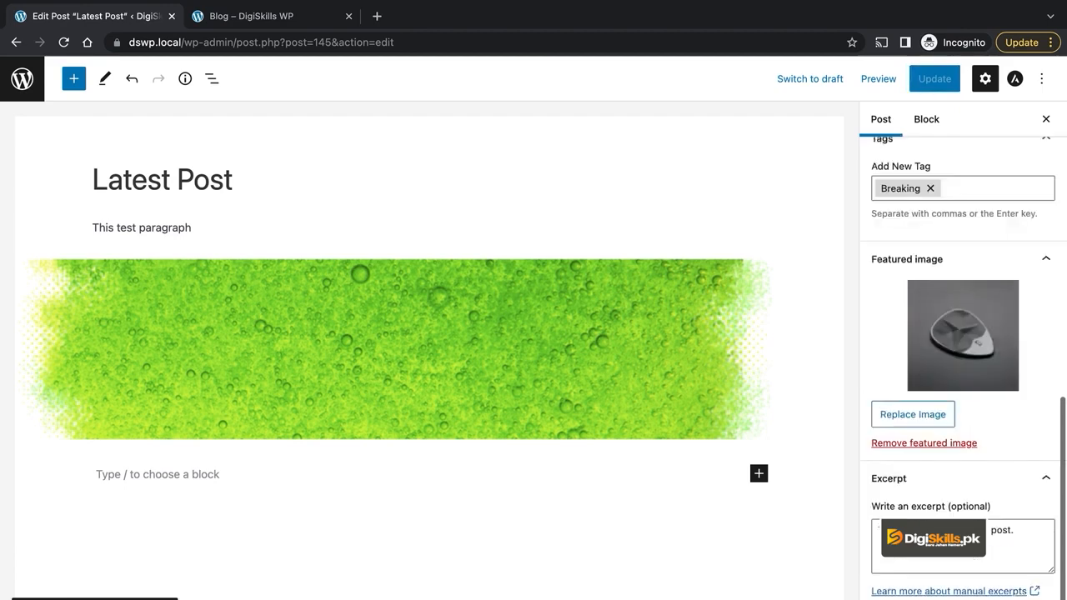
pyautogui.scroll(-2, 971, 562)
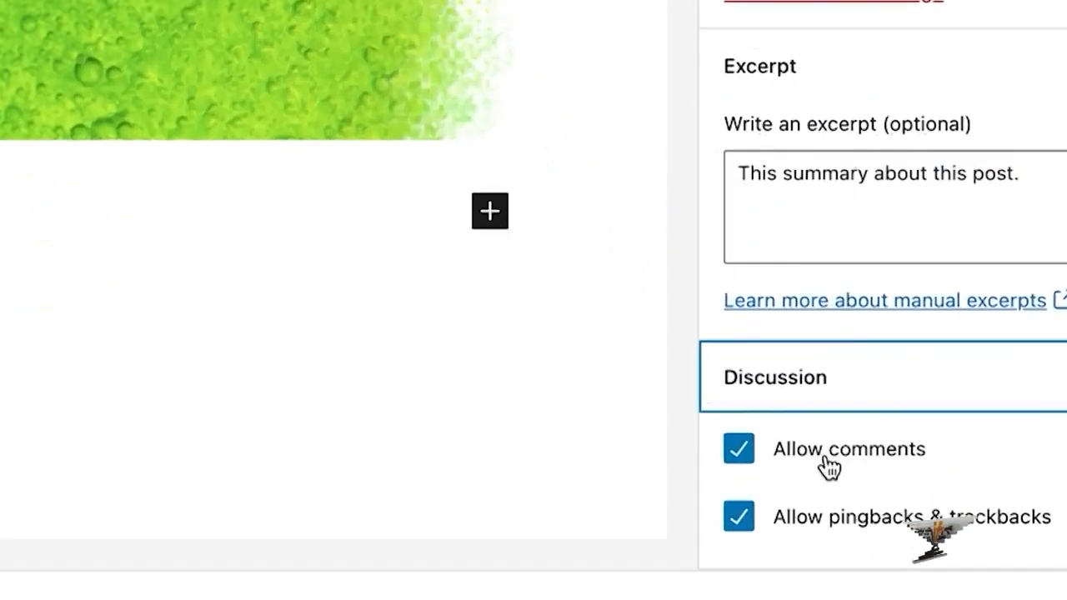
pyautogui.click(813, 438)
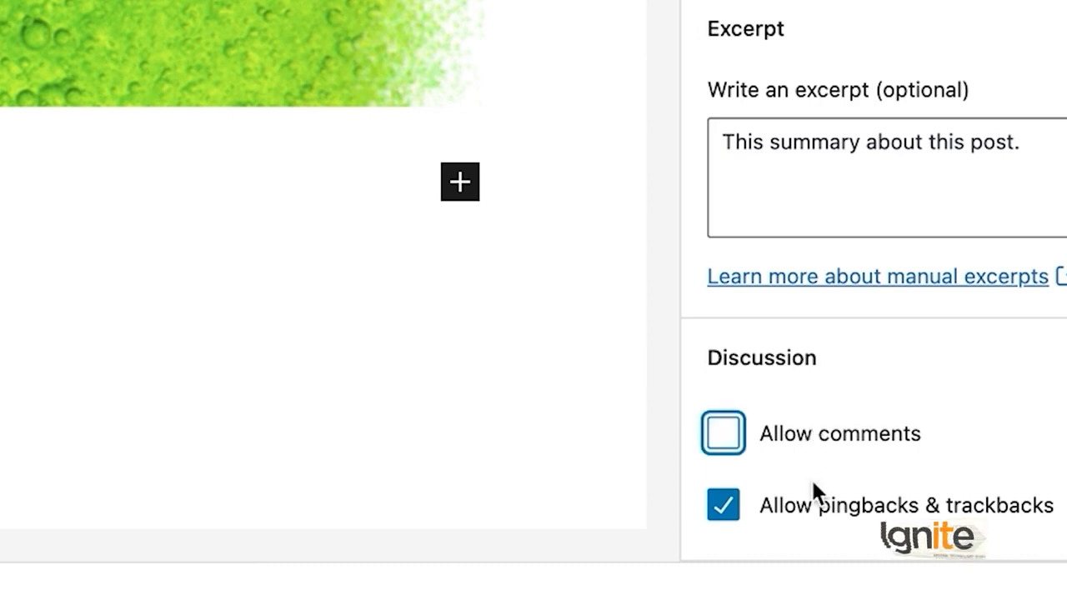
pyautogui.click(841, 510)
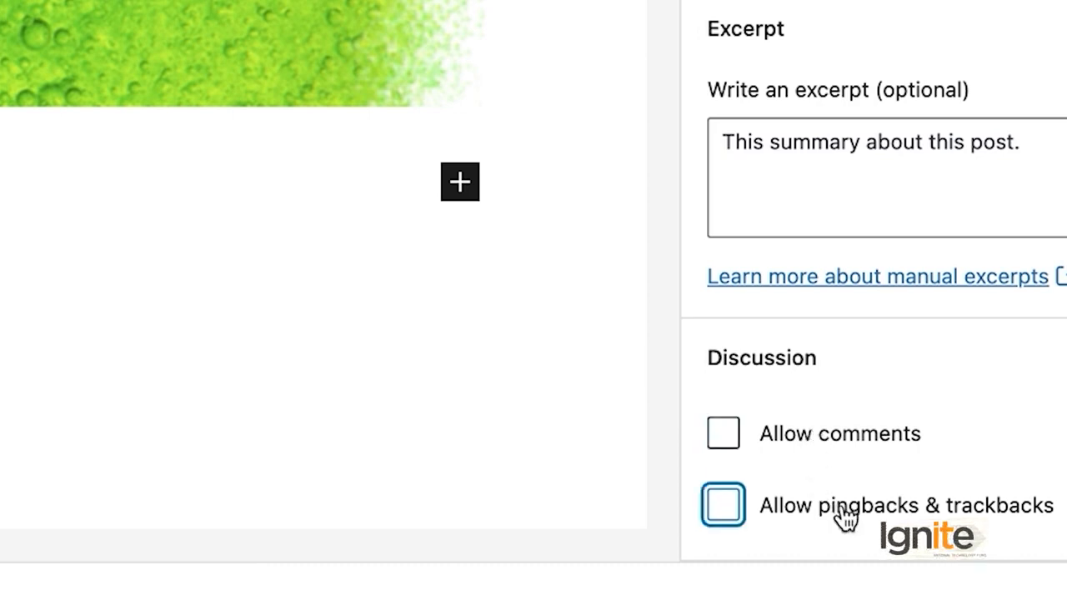
pyautogui.click(812, 435)
pyautogui.click(801, 510)
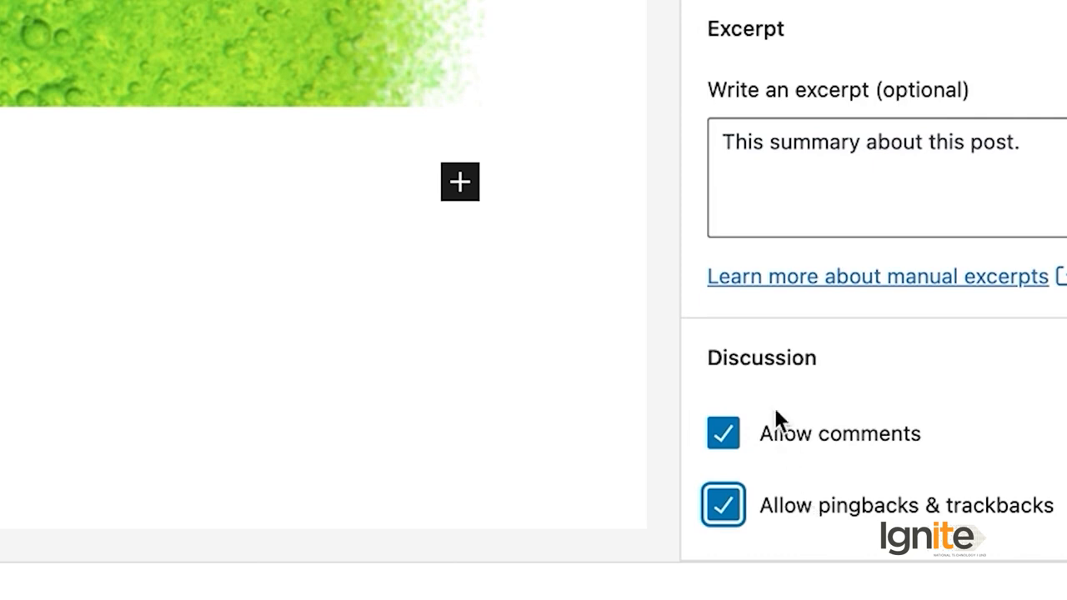
pyautogui.click(792, 437)
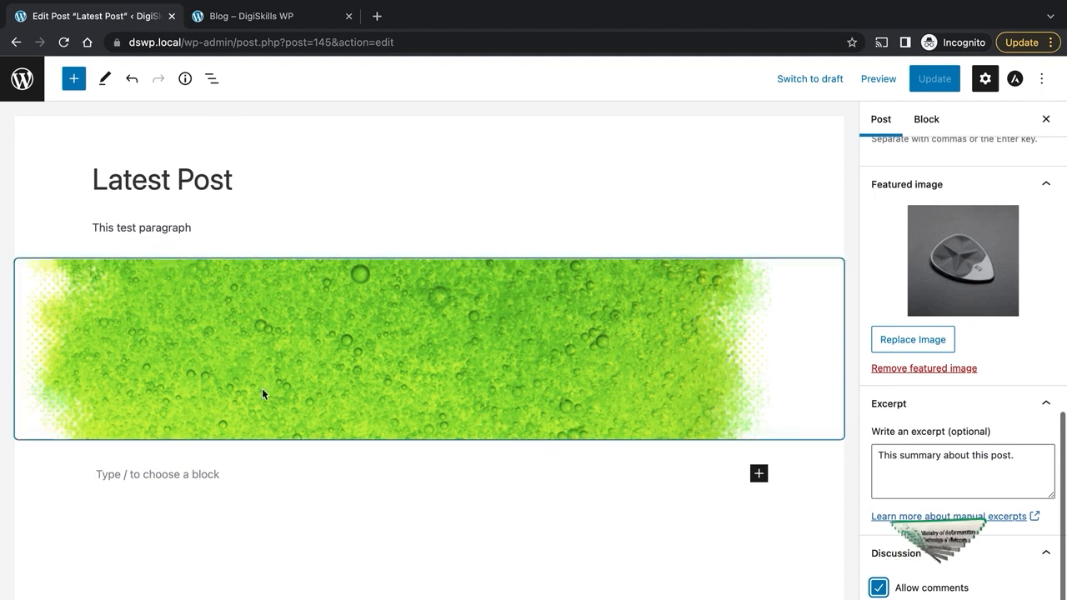
# Step: Check on the public blog page whether the comment box still accepts input
pyautogui.click(254, 13)
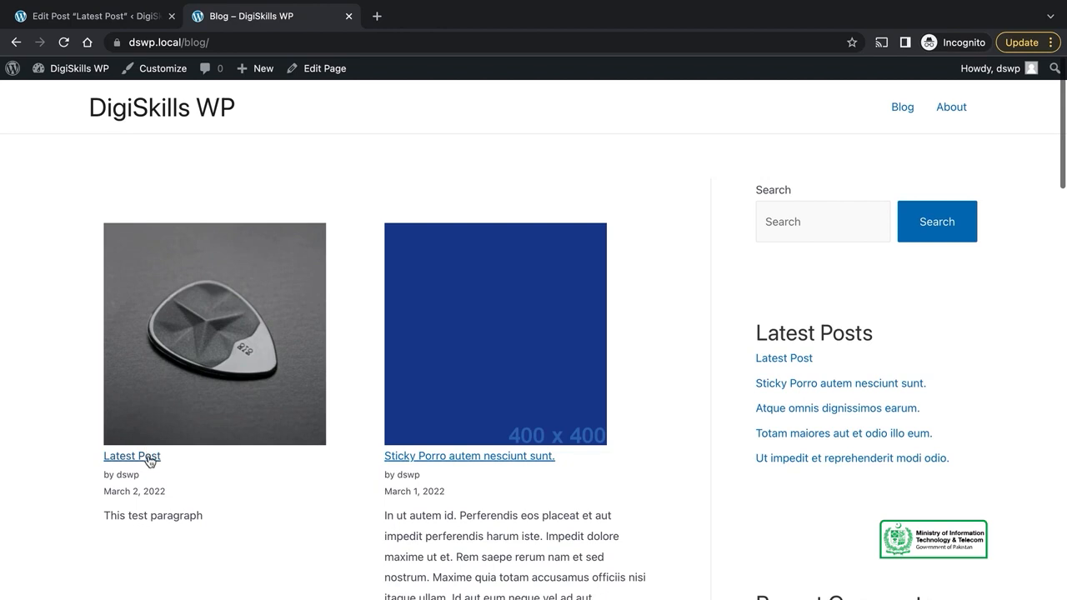
pyautogui.scroll(-10, 484, 291)
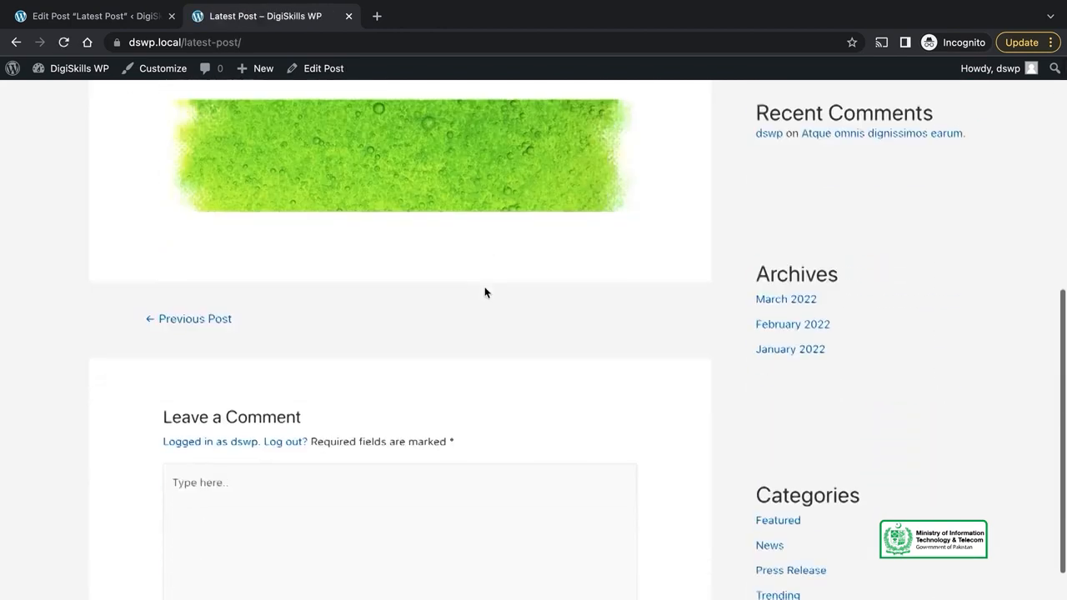
pyautogui.click(325, 558)
pyautogui.scroll(-3, 413, 512)
pyautogui.scroll(4, 413, 513)
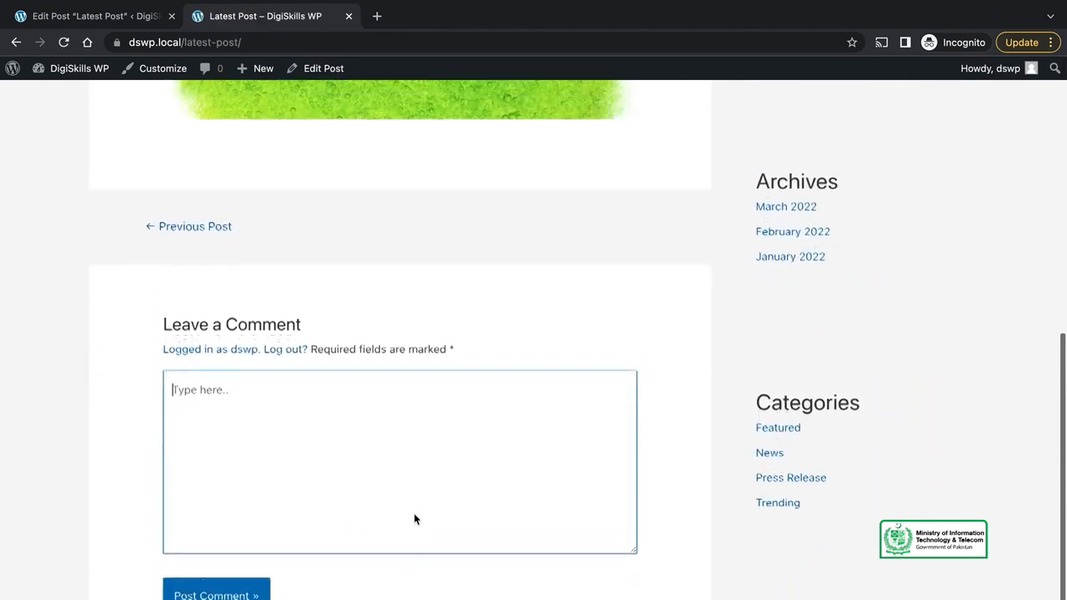
# Step: Disallow comments on Latest Post in the editor and update the post
pyautogui.click(94, 17)
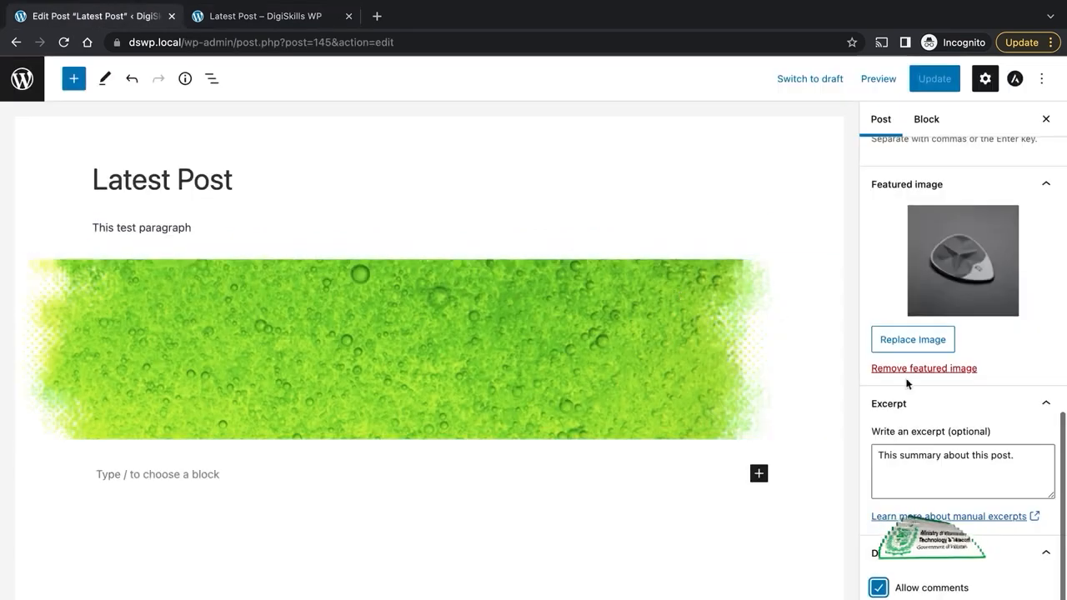
pyautogui.click(927, 590)
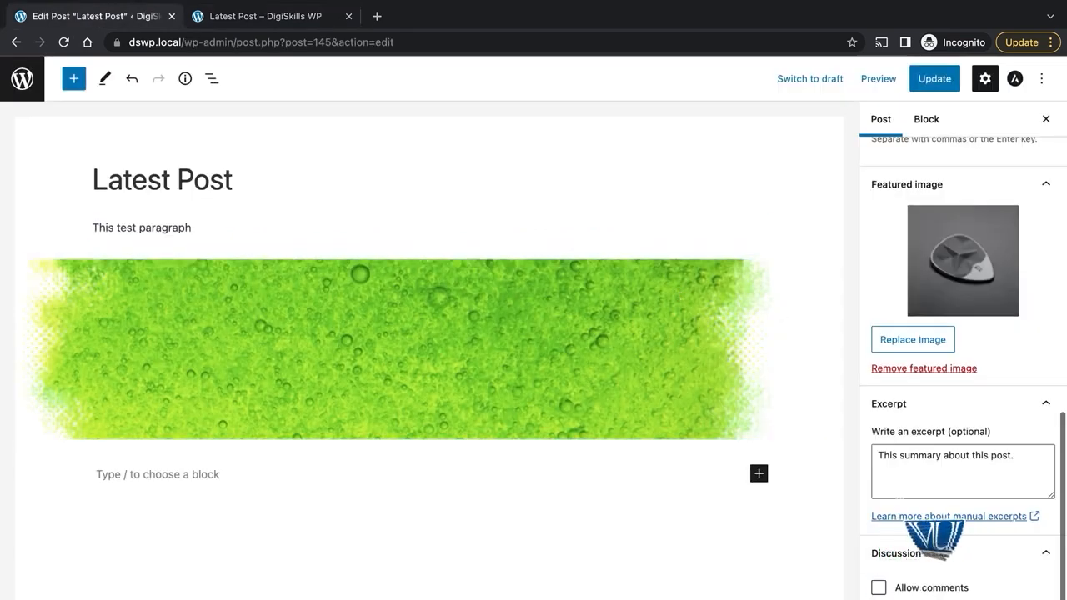
pyautogui.click(927, 86)
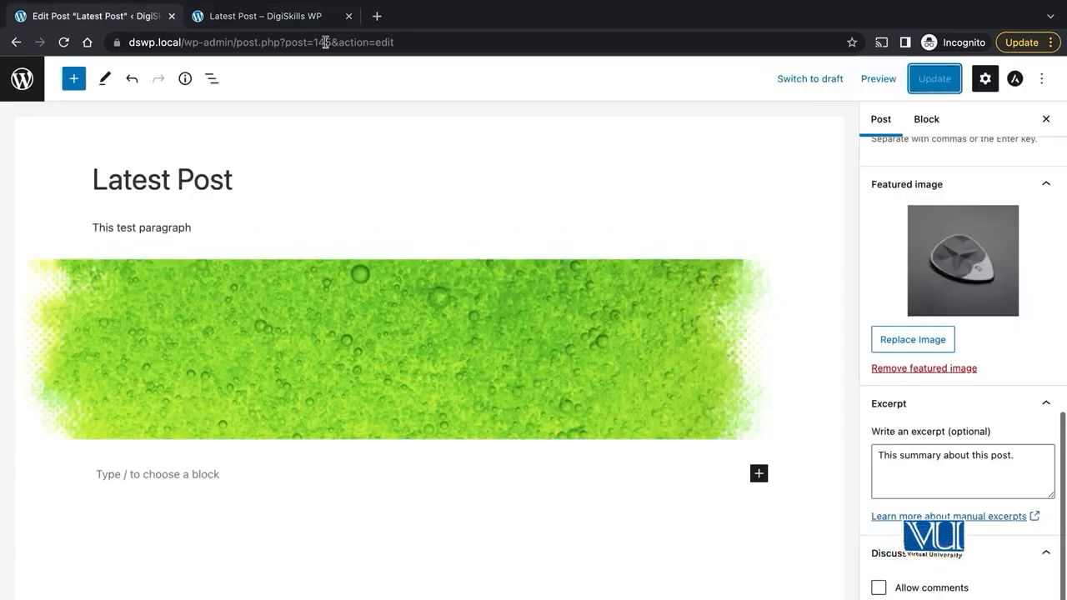
# Step: View the published Latest Post and the site home page to confirm comments are gone
pyautogui.click(263, 24)
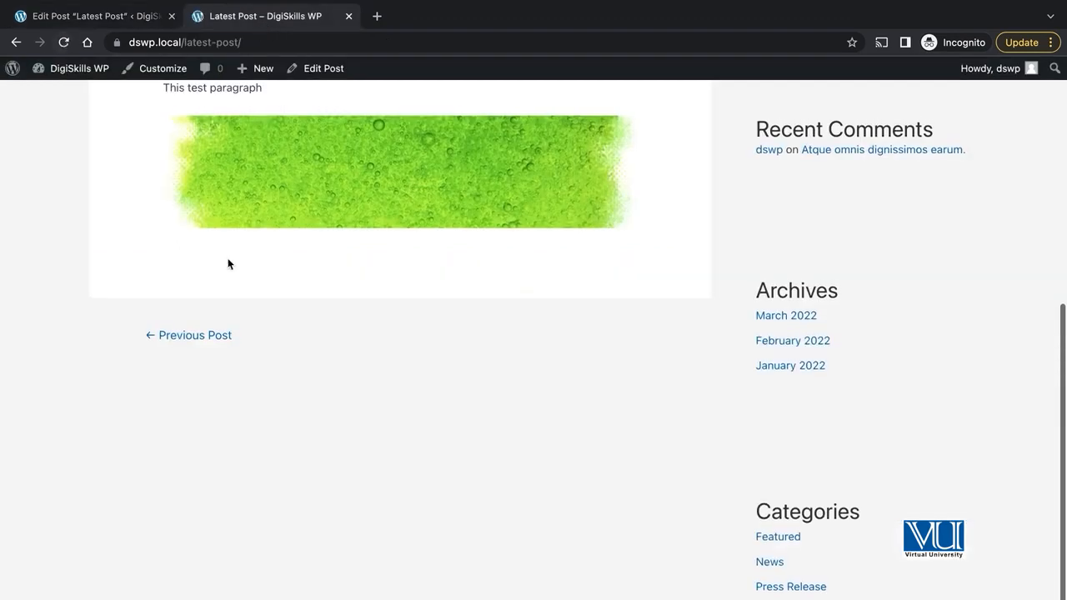
pyautogui.scroll(6, 412, 364)
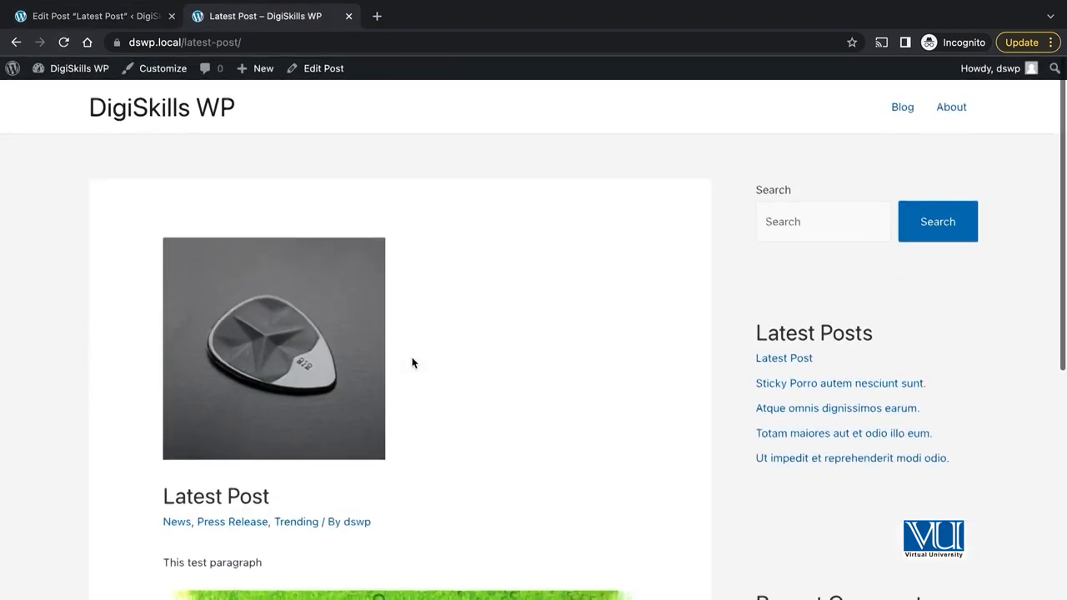
pyautogui.scroll(-7, 413, 364)
pyautogui.scroll(10, 412, 363)
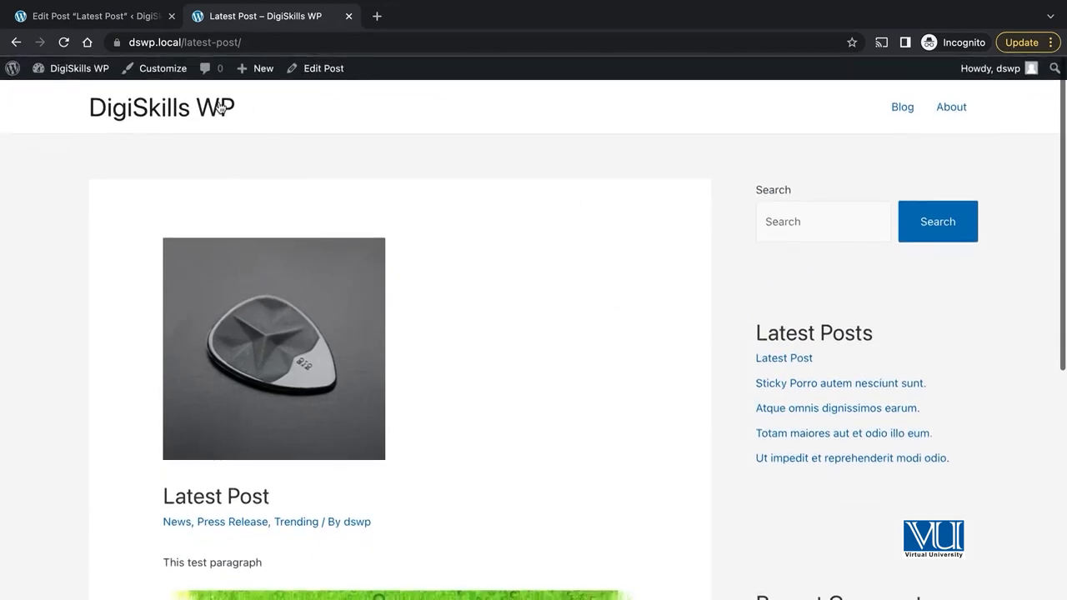
pyautogui.click(219, 108)
pyautogui.click(137, 23)
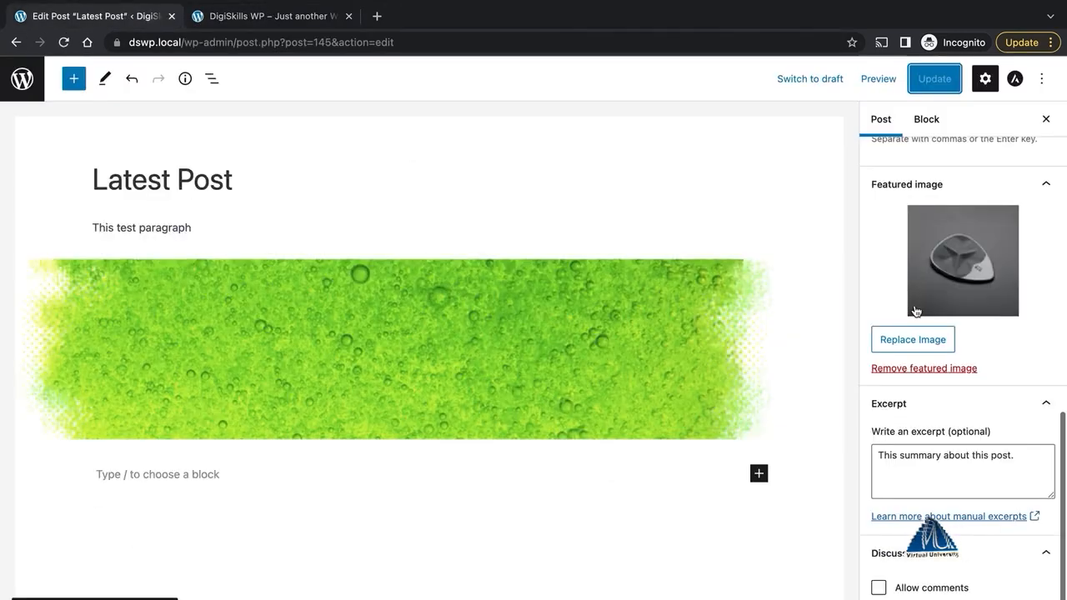
# Step: Browse the post's author choices, leaving dswp as the author
pyautogui.scroll(5, 915, 311)
pyautogui.scroll(-5, 986, 352)
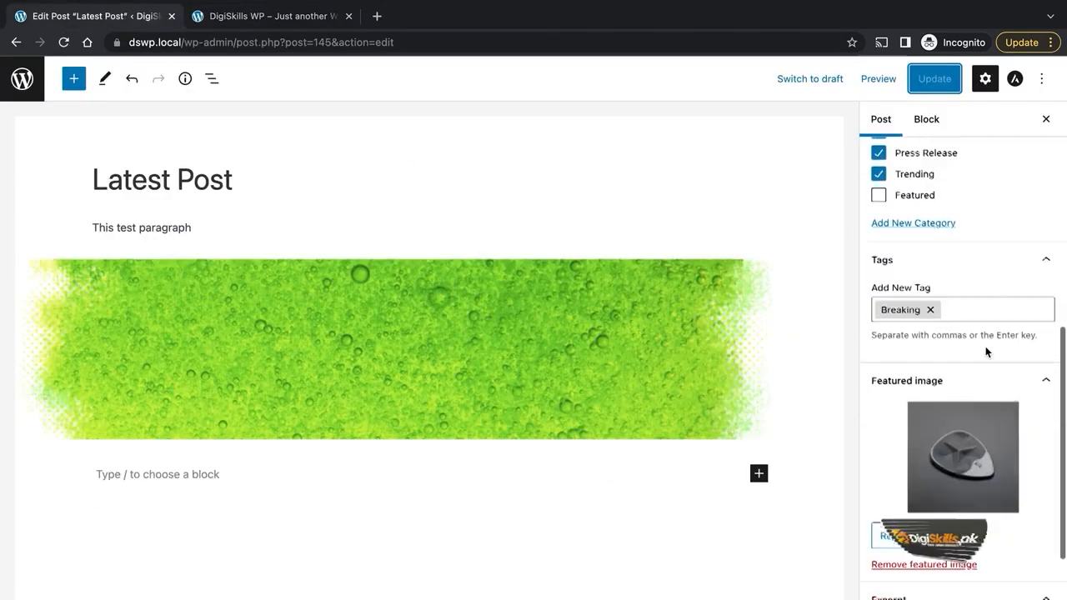
pyautogui.scroll(10, 986, 353)
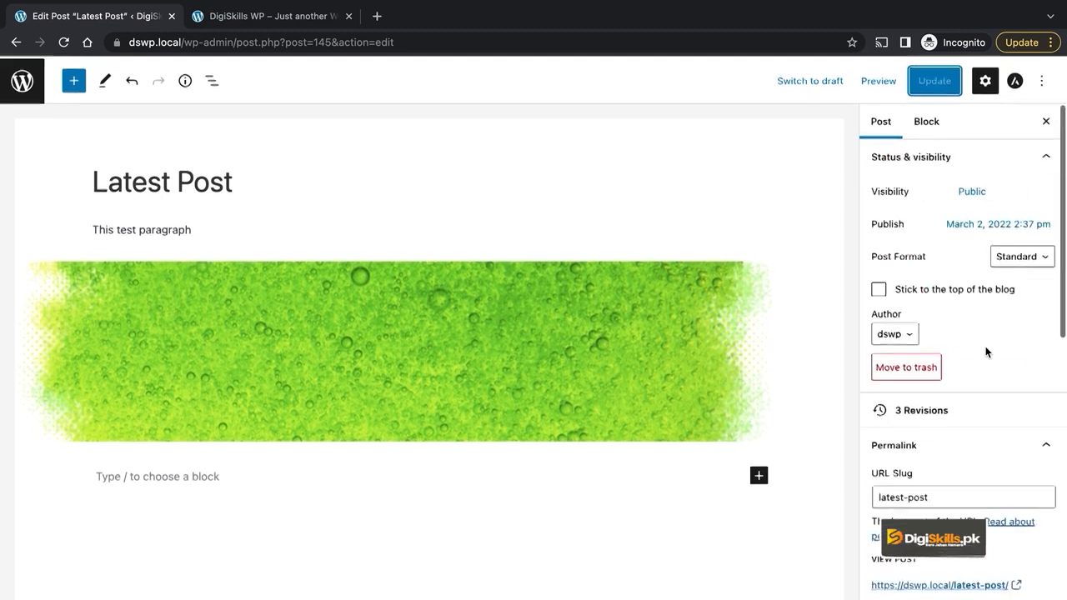
pyautogui.click(905, 339)
pyautogui.click(975, 345)
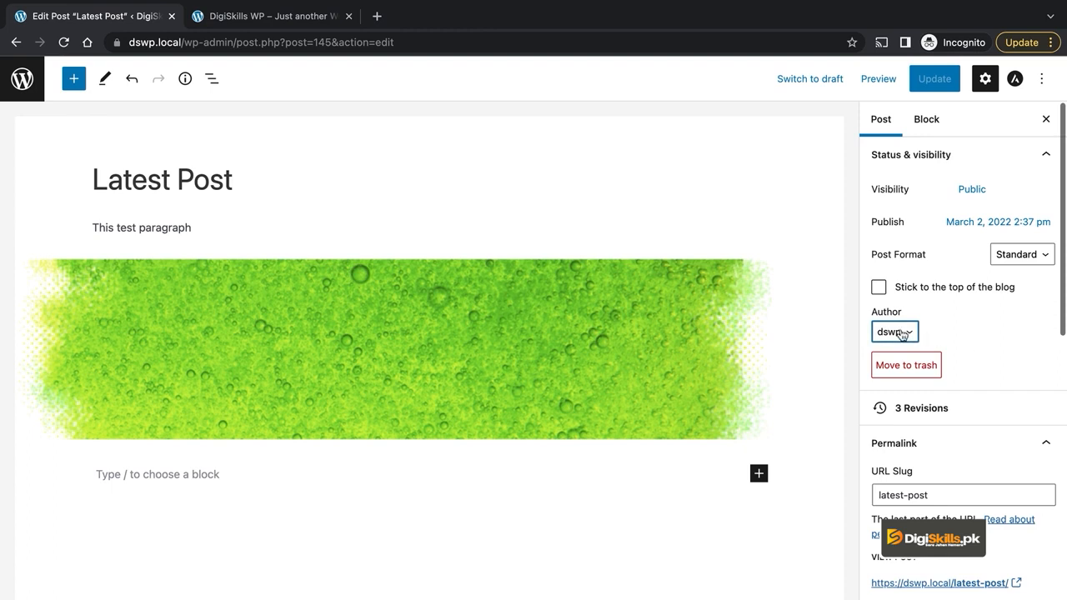
pyautogui.click(901, 335)
pyautogui.click(984, 332)
pyautogui.click(901, 336)
pyautogui.click(946, 341)
pyautogui.click(905, 334)
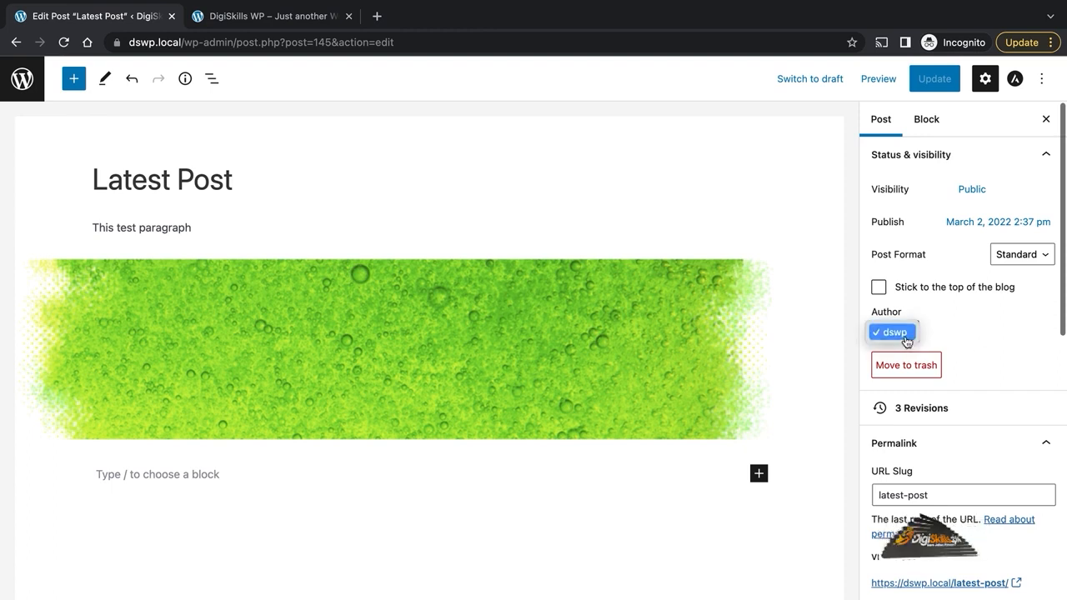
pyautogui.click(977, 326)
pyautogui.click(977, 326)
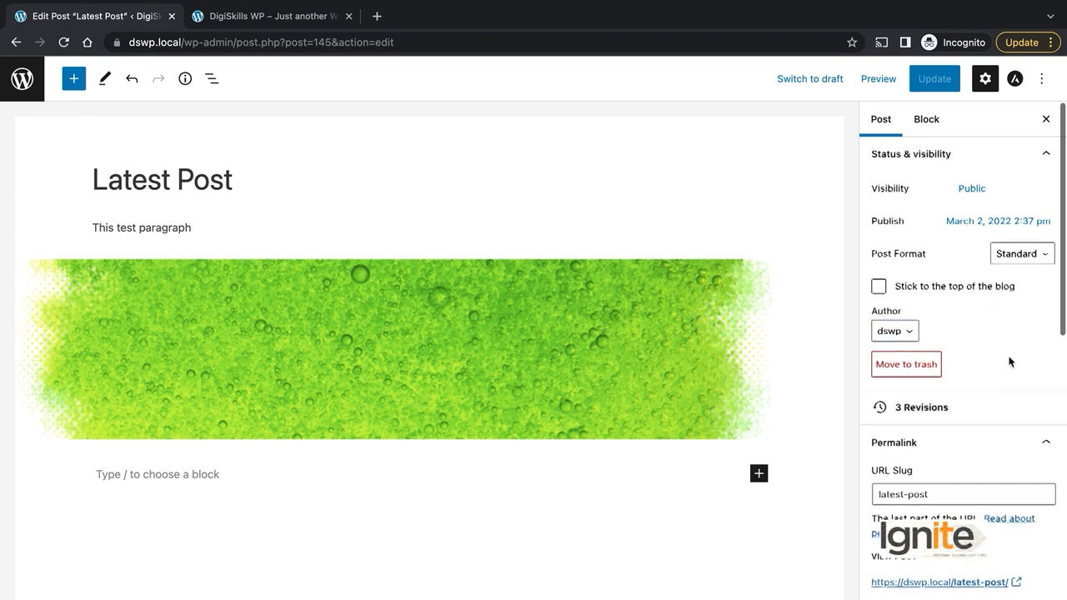
pyautogui.scroll(-1, 1009, 362)
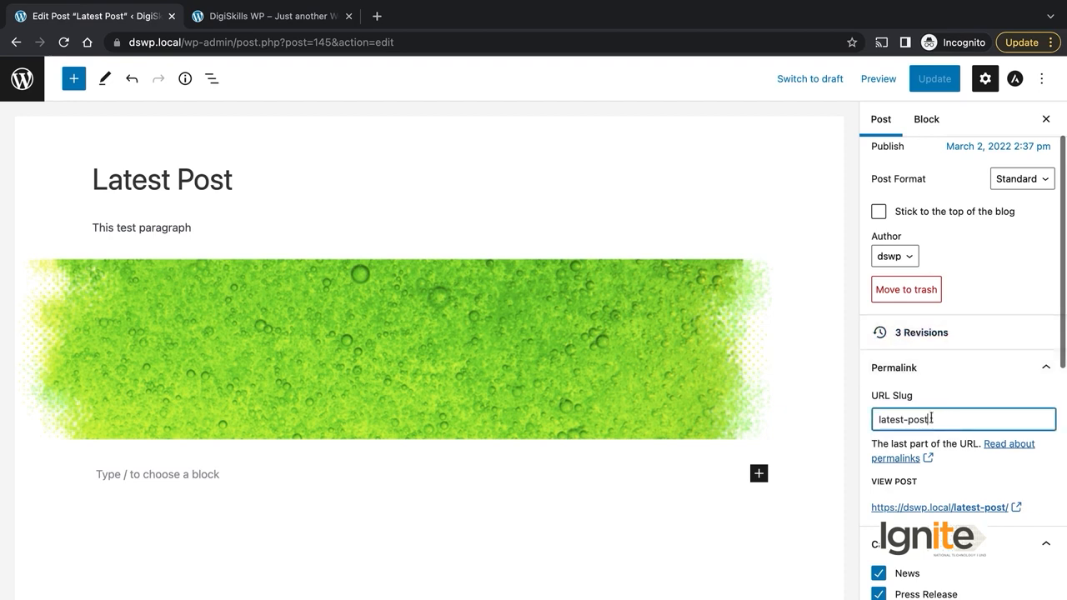
# Step: Open Latest Post from the live Blog page and inspect its full latest-post address
pyautogui.click(231, 14)
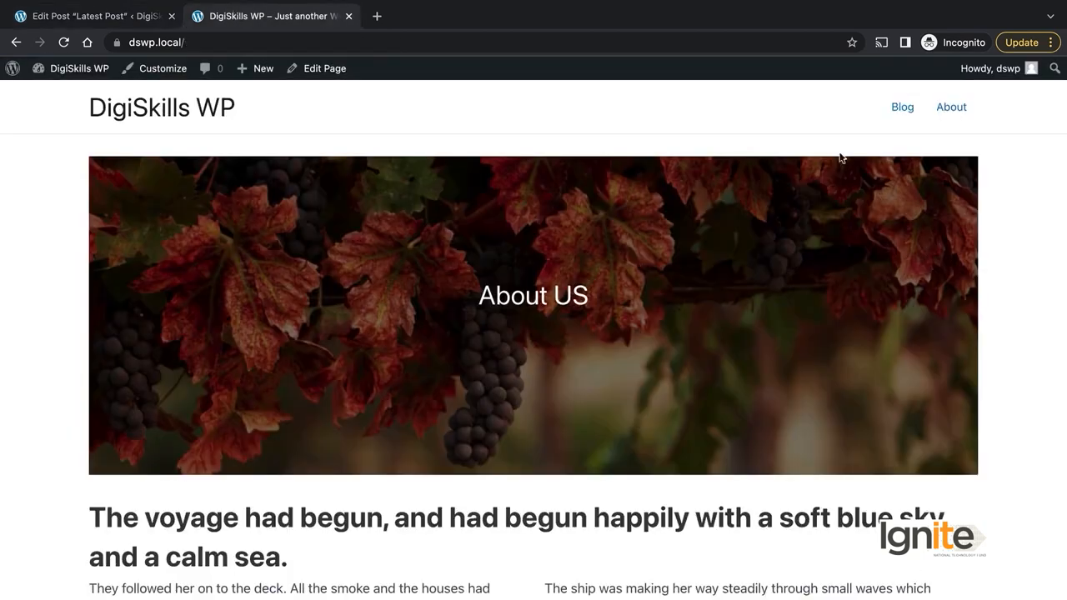
pyautogui.click(893, 110)
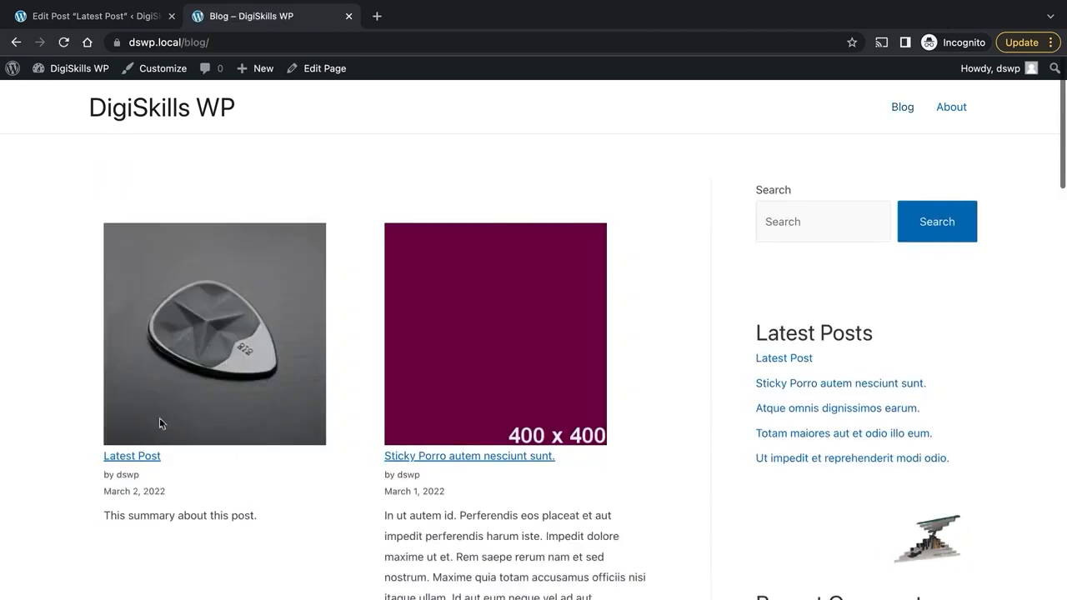
pyautogui.click(144, 454)
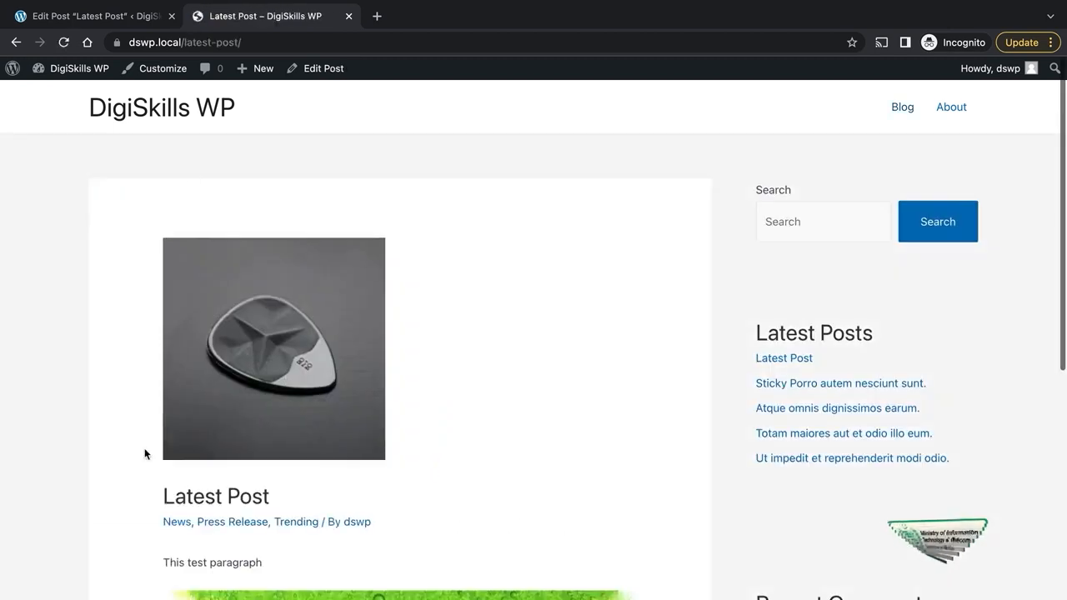
pyautogui.click(185, 44)
pyautogui.click(251, 45)
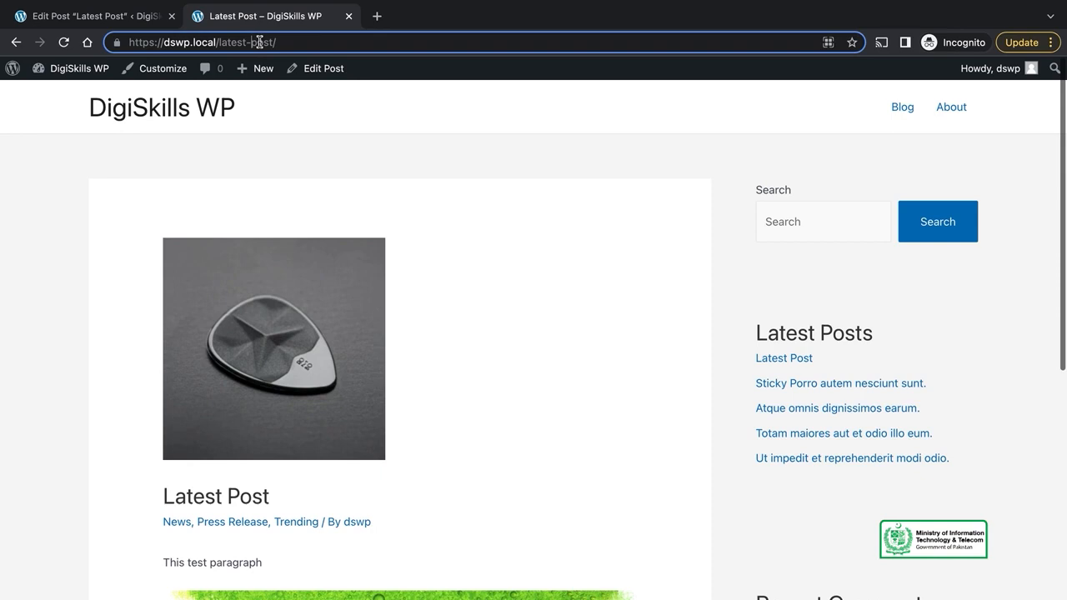
pyautogui.click(138, 23)
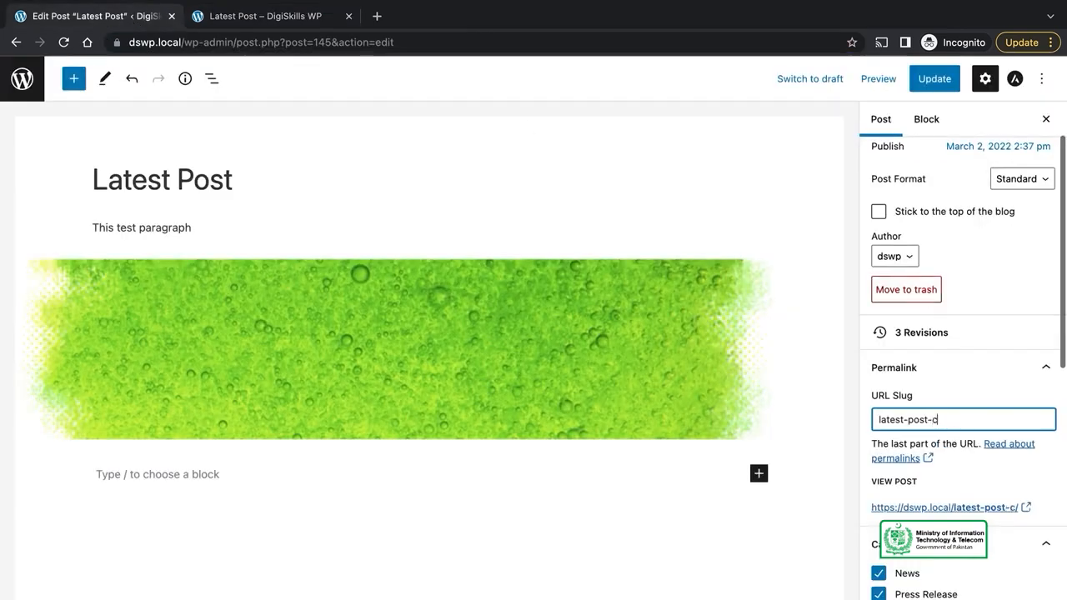
# Step: Finish the slug as 'latest-post-changed', update, and verify the live post's new address
pyautogui.write('nged')
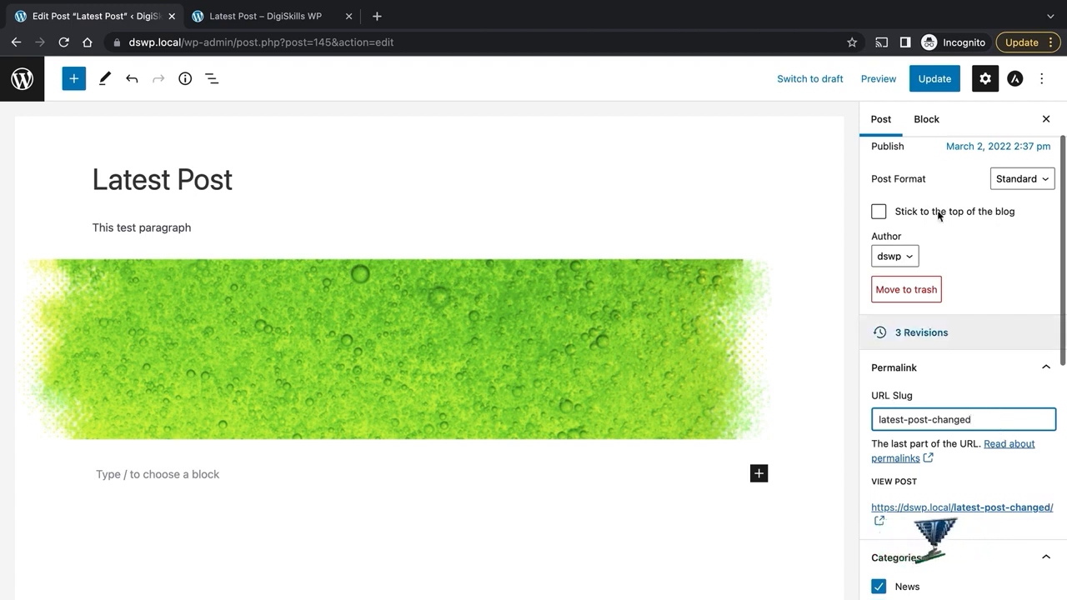
pyautogui.click(934, 78)
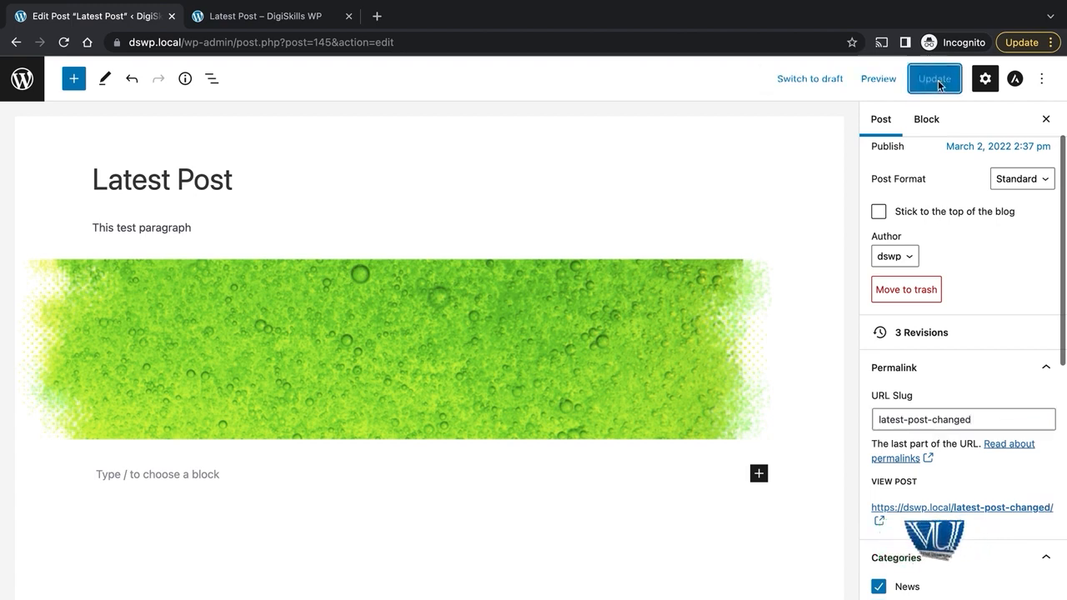
pyautogui.click(293, 19)
pyautogui.click(900, 110)
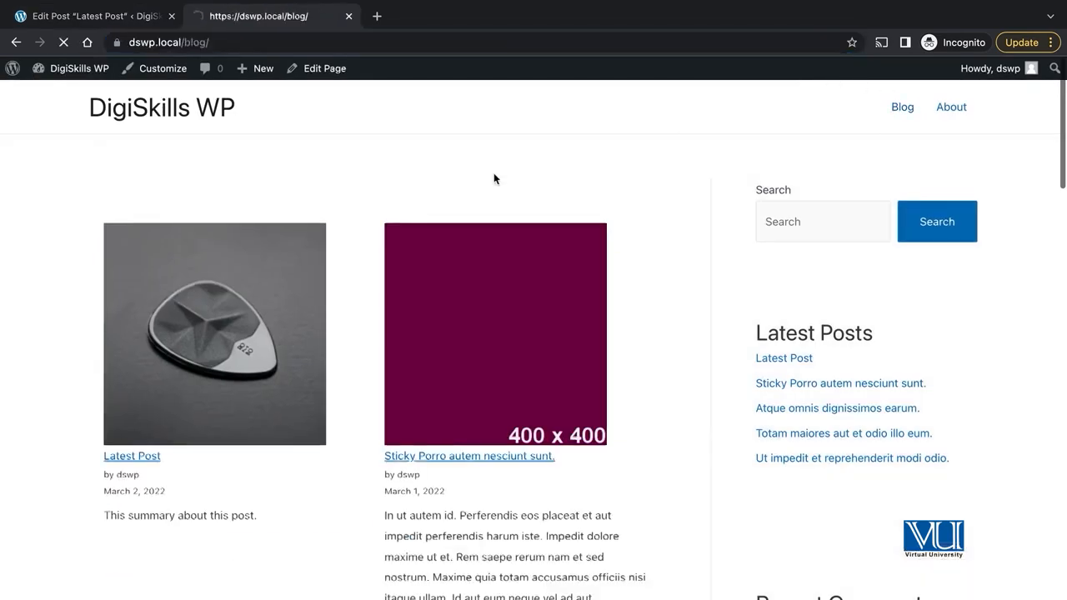
pyautogui.click(133, 456)
pyautogui.click(188, 42)
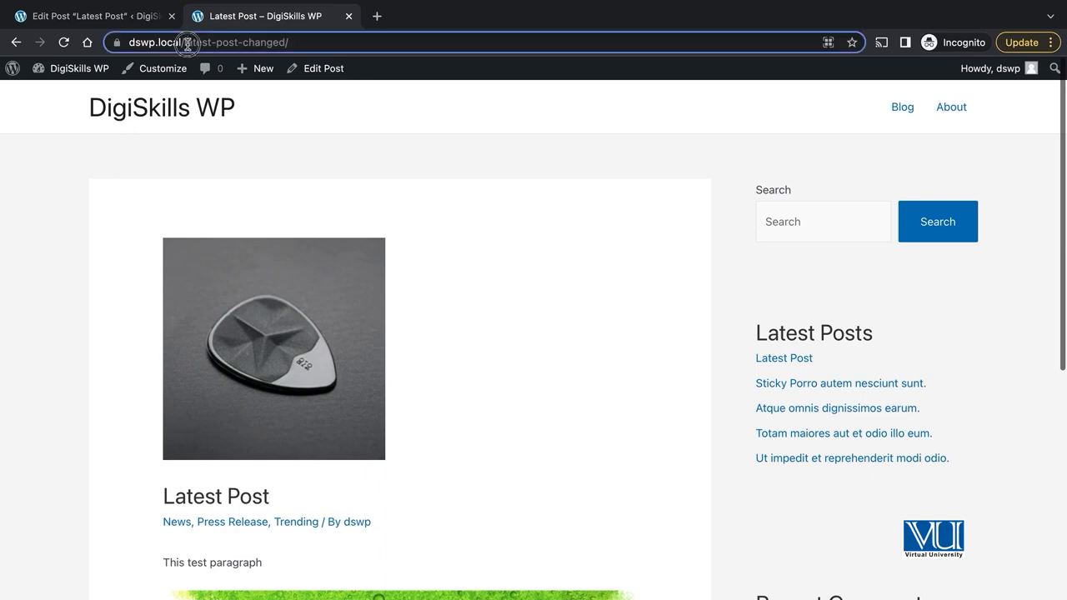
pyautogui.moveTo(251, 40); pyautogui.dragTo(255, 40)
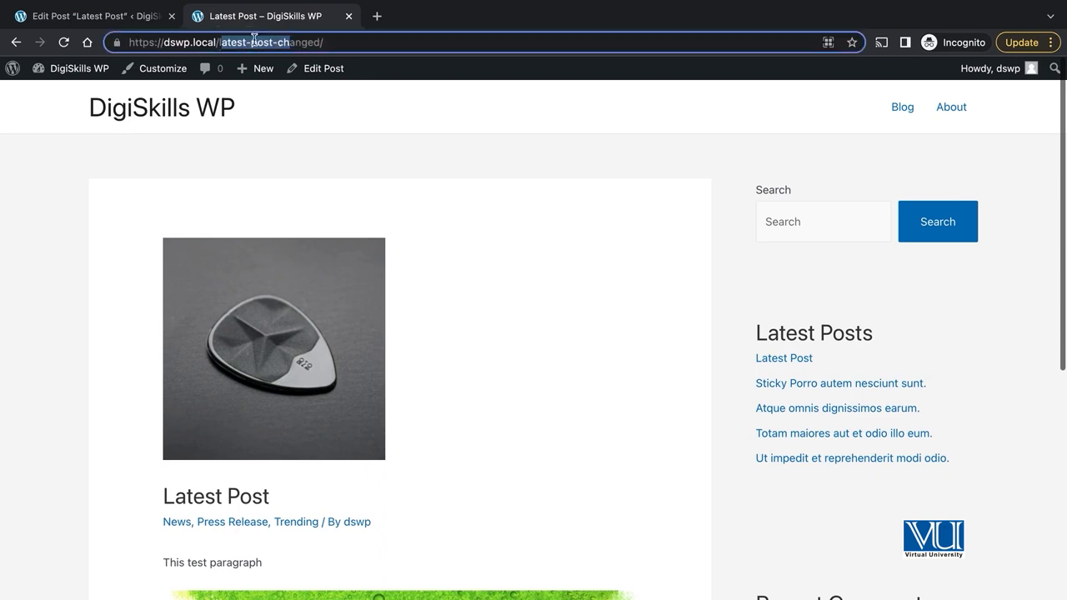
pyautogui.click(304, 42)
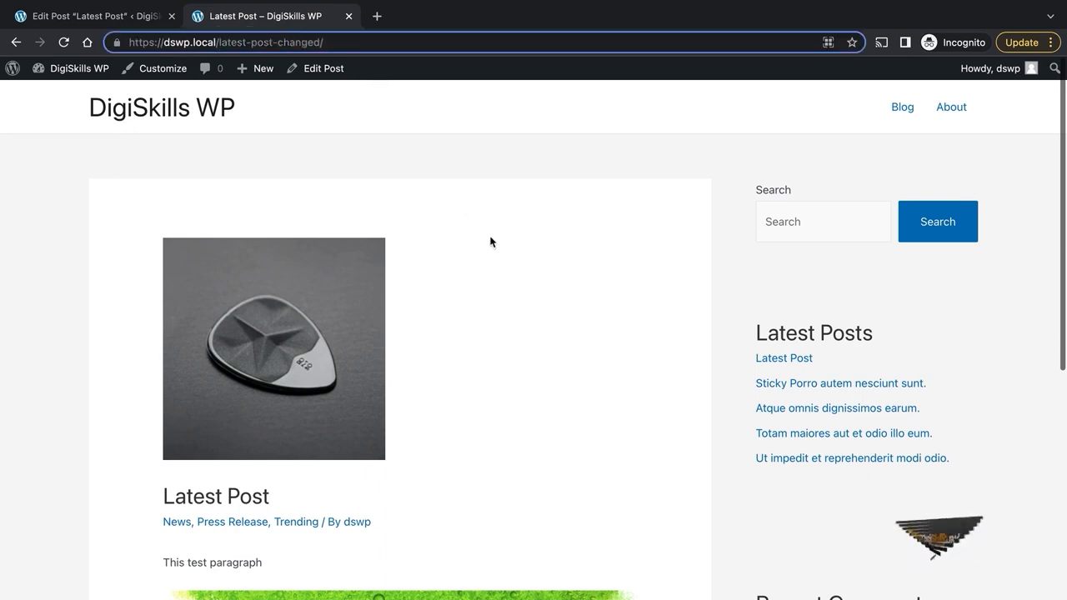
pyautogui.click(183, 109)
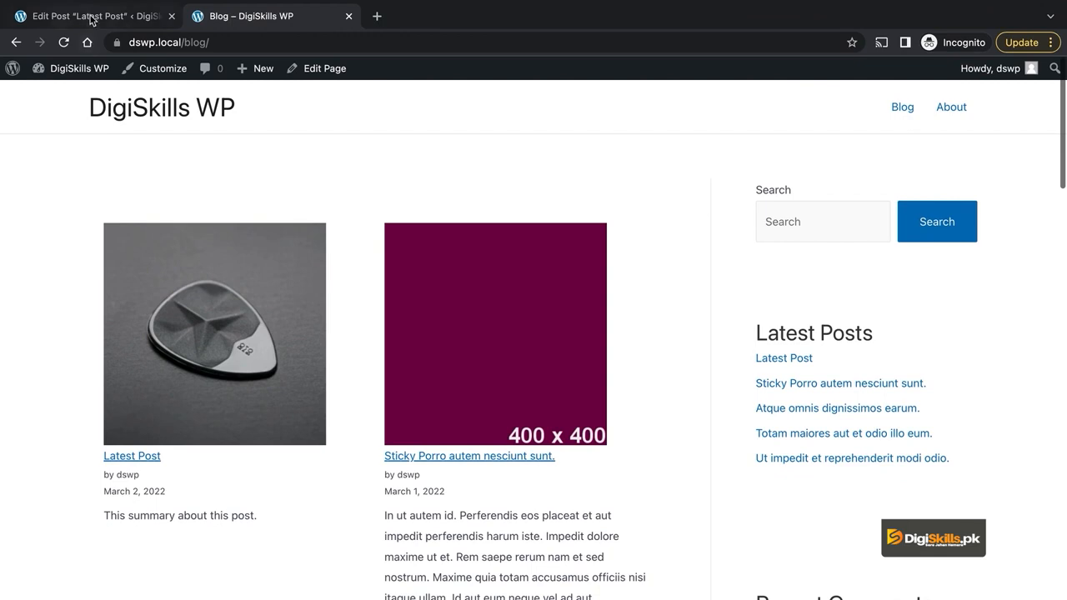
# Step: In the Latest Post editor, check the post format options and keep Standard
pyautogui.click(92, 17)
pyautogui.click(235, 179)
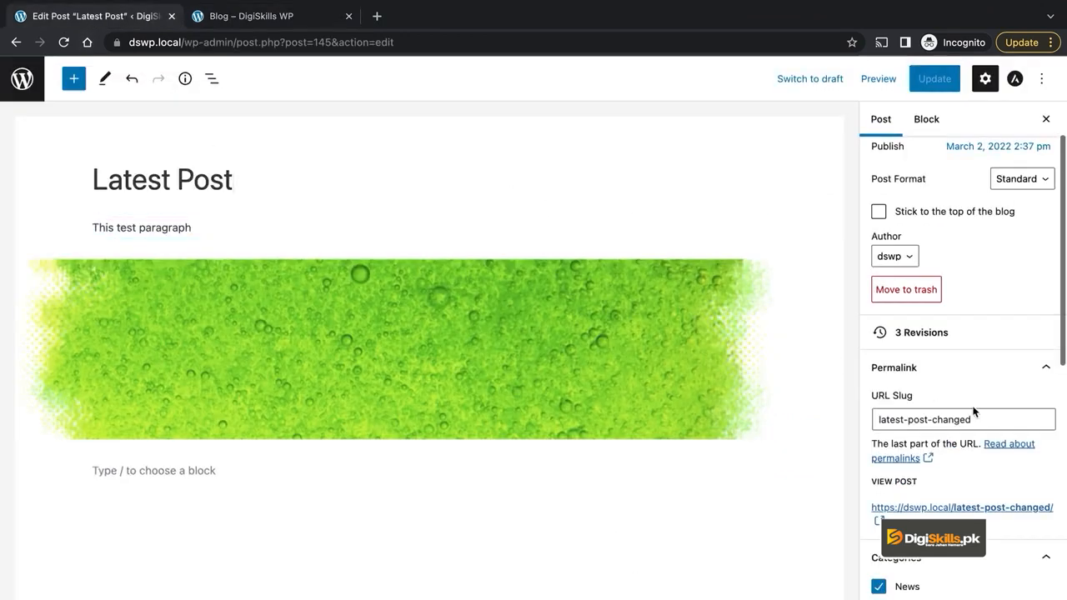
pyautogui.click(997, 416)
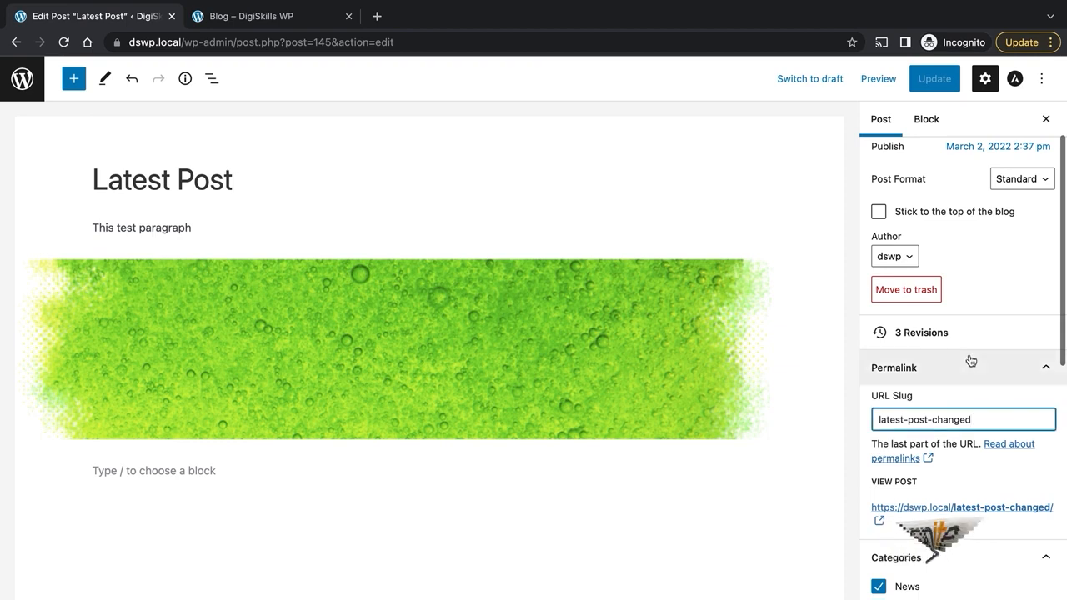
pyautogui.scroll(2, 970, 358)
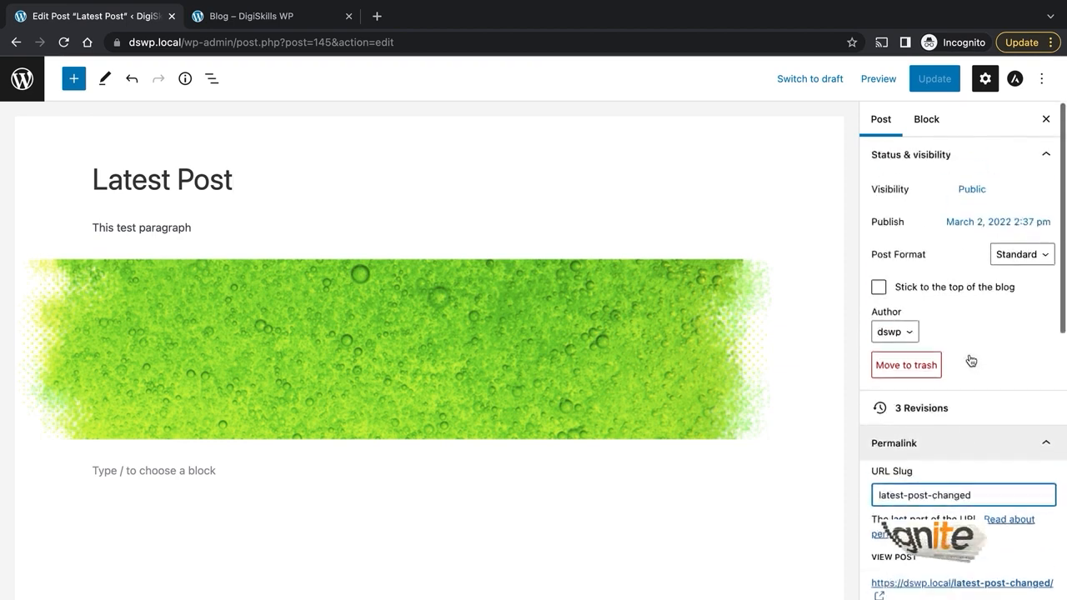
pyautogui.click(1022, 254)
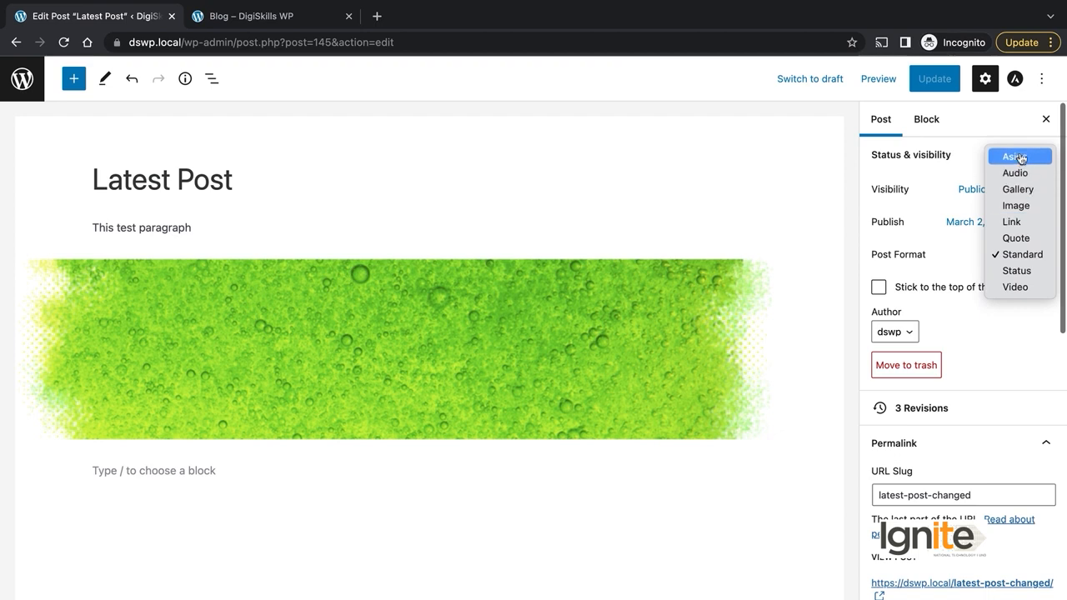
pyautogui.click(1025, 256)
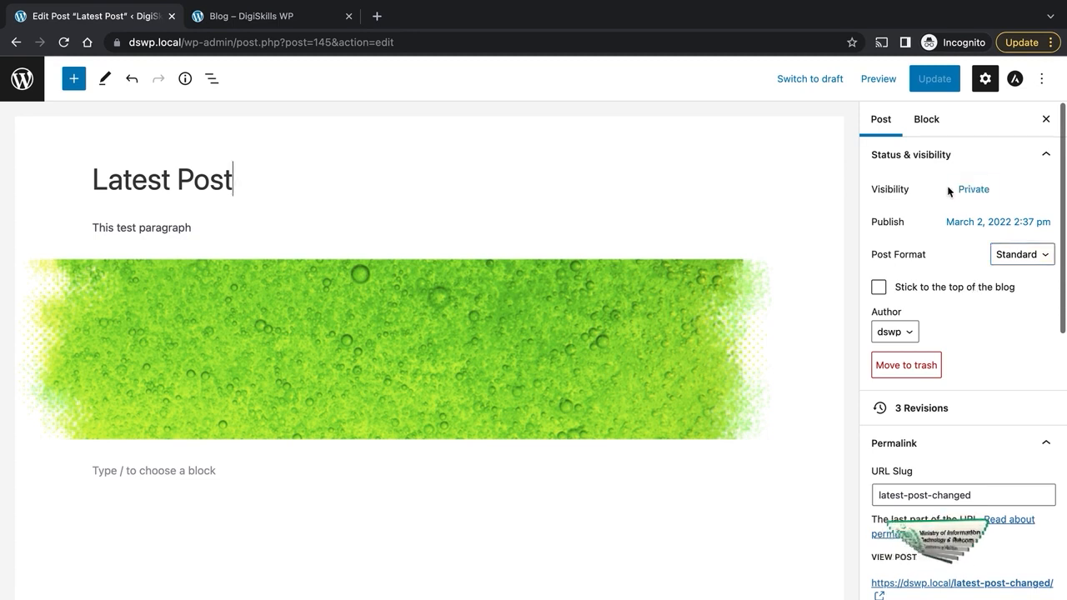
# Step: Switch visibility through Public and Private, then set Password Protected with a viewing password
pyautogui.click(973, 190)
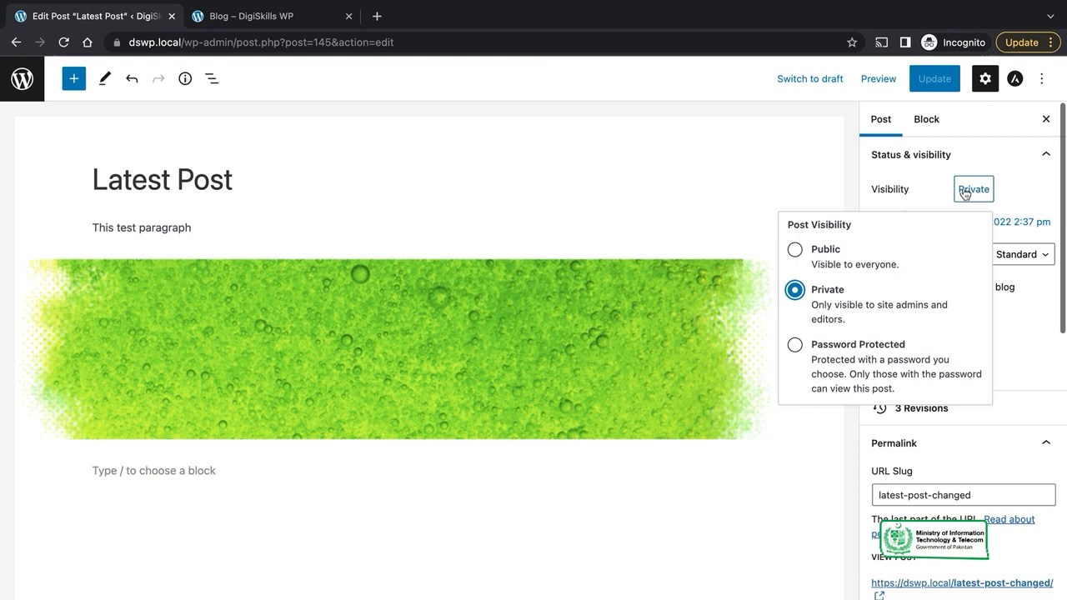
pyautogui.click(795, 250)
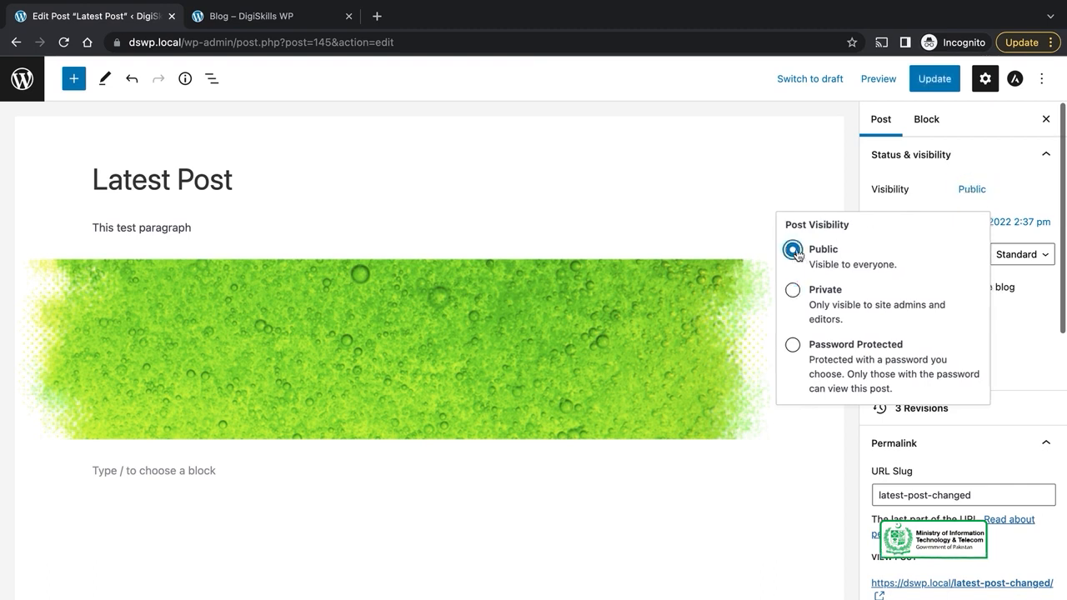
pyautogui.click(808, 294)
pyautogui.click(666, 126)
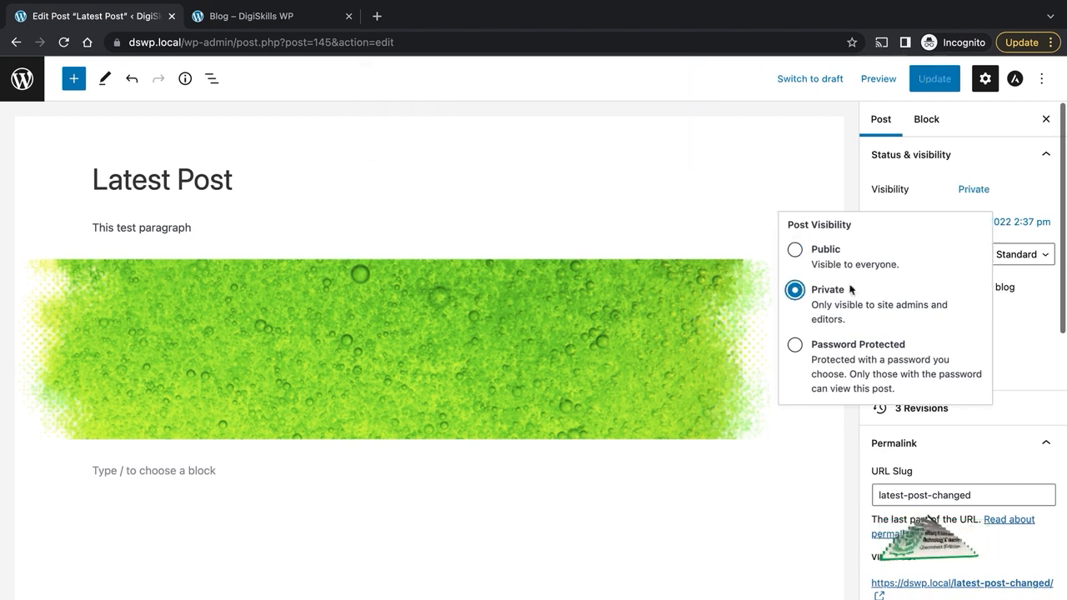
pyautogui.click(831, 352)
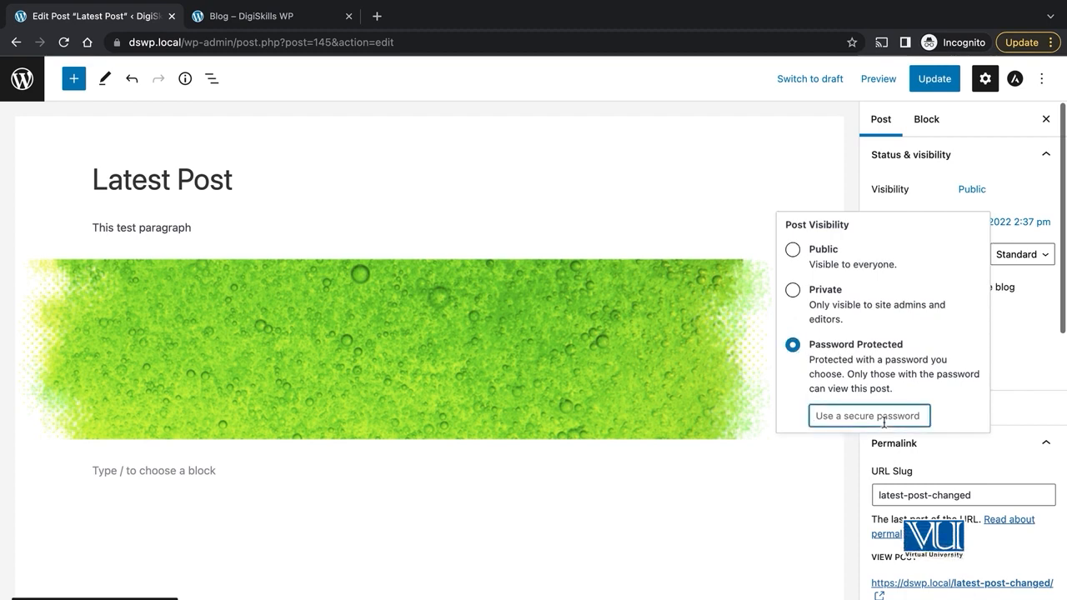
pyautogui.write('test')
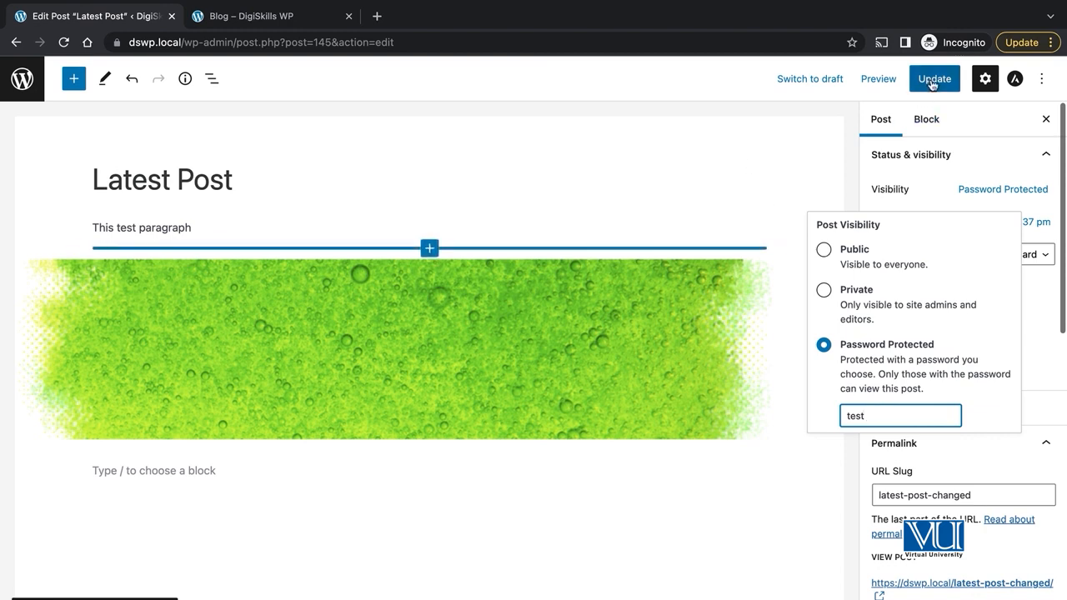
pyautogui.click(750, 156)
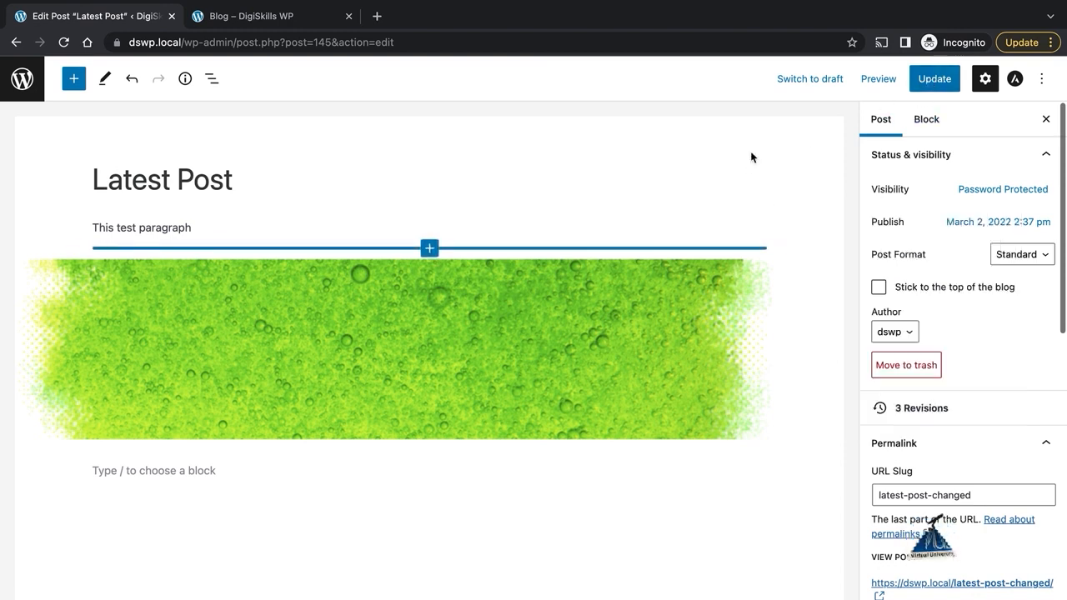